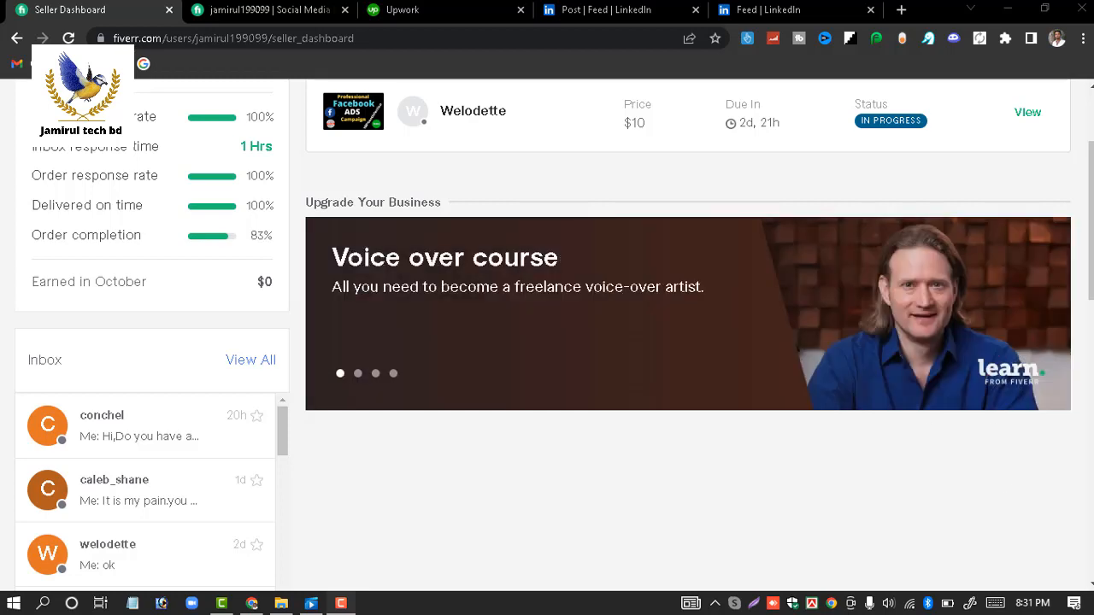
# Step: Open the Fiverr seller profile page and look through its active gigs, description and seller reviews
pyautogui.click(304, 8)
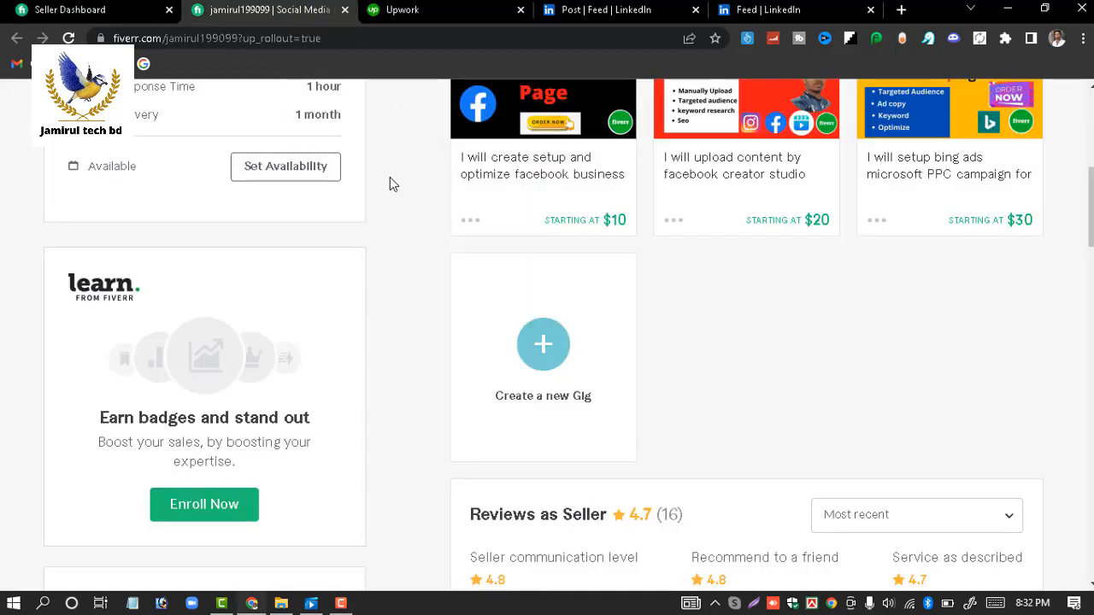
pyautogui.click(1092, 336)
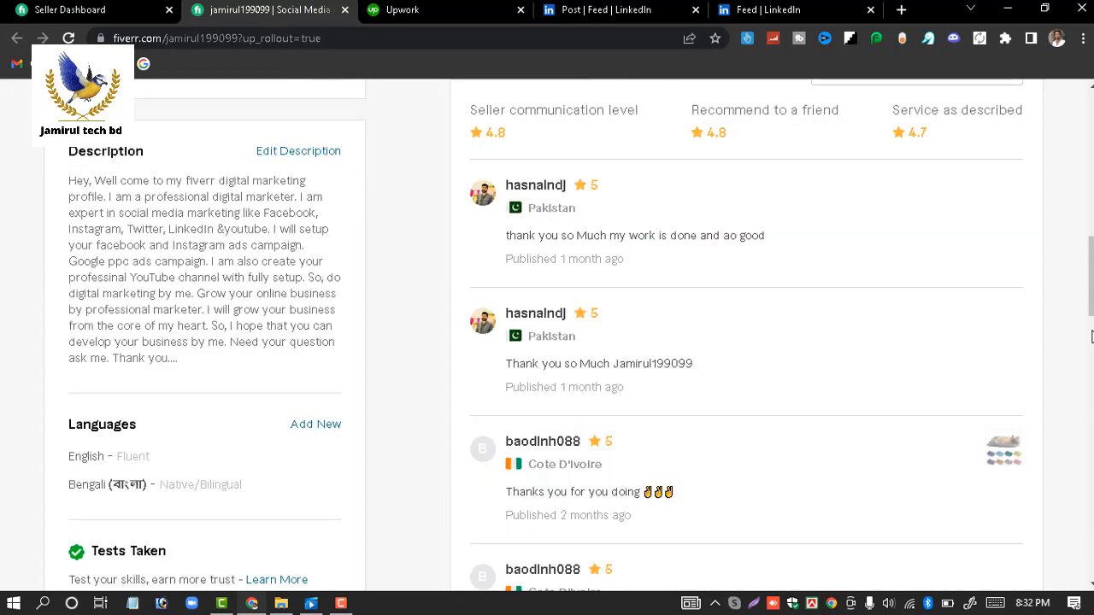
pyautogui.moveTo(1091, 275); pyautogui.dragTo(1048, 26)
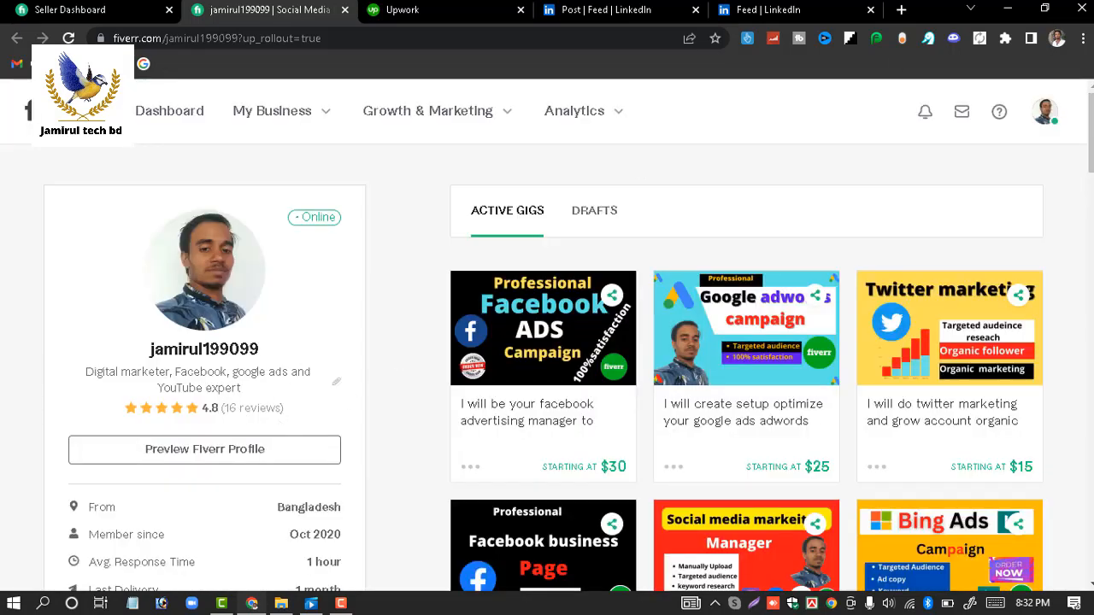
pyautogui.scroll(-5, 547, 342)
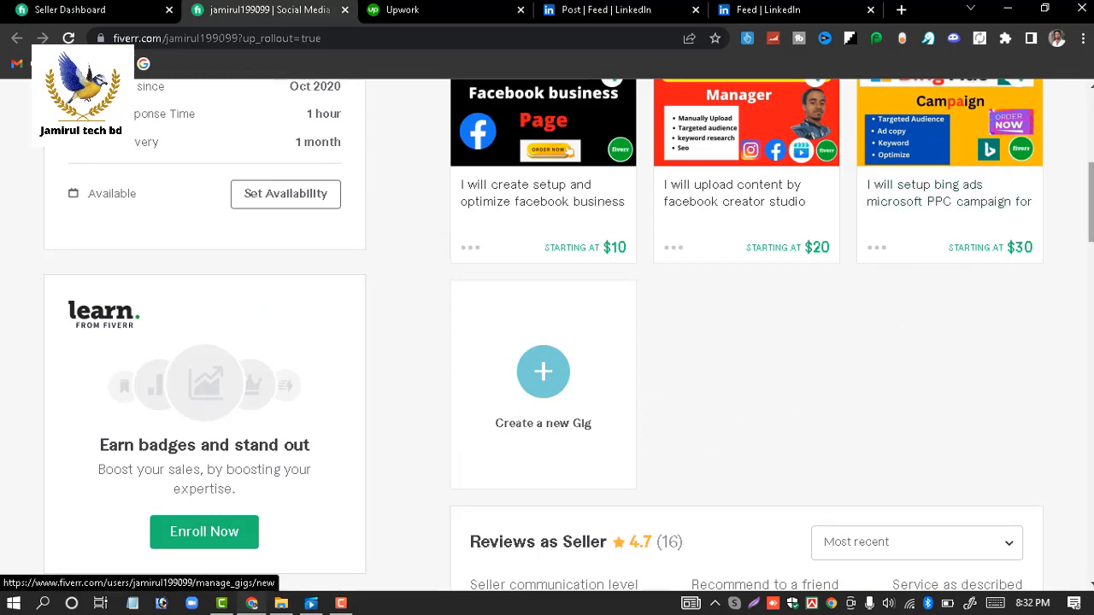
pyautogui.scroll(4, 547, 335)
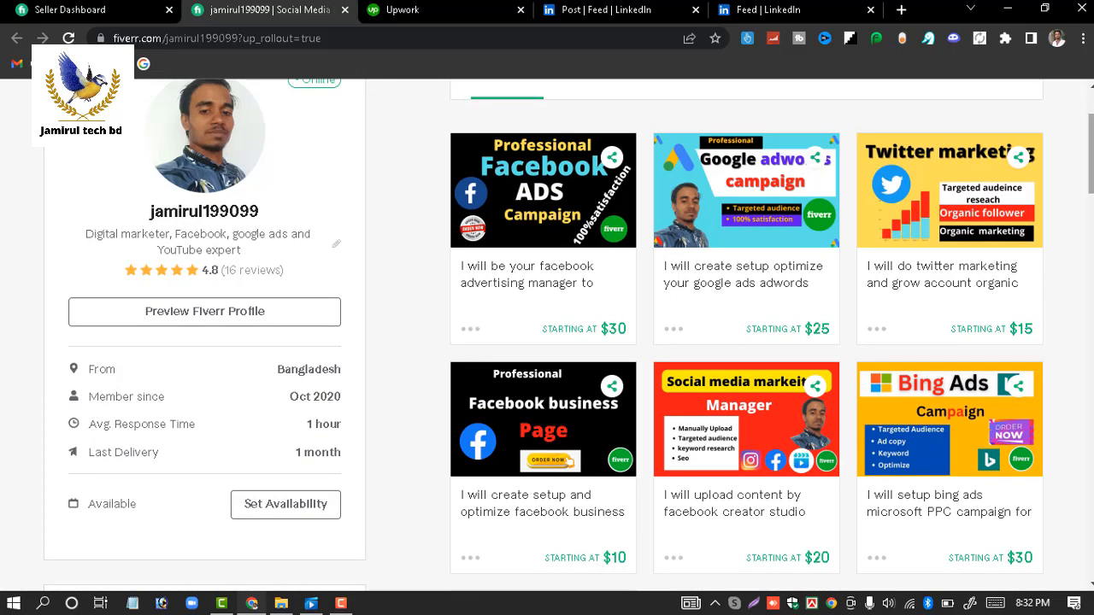
pyautogui.scroll(2, 572, 237)
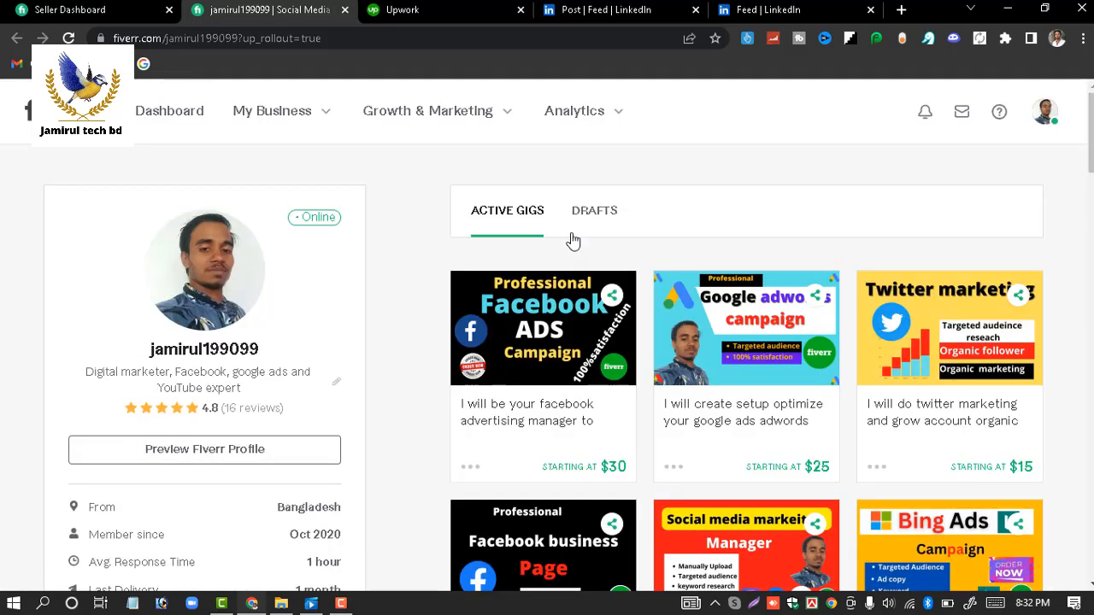
# Step: Open the draft gig "I will optimize youtube seo video for ranking fast" for editing
pyautogui.click(594, 215)
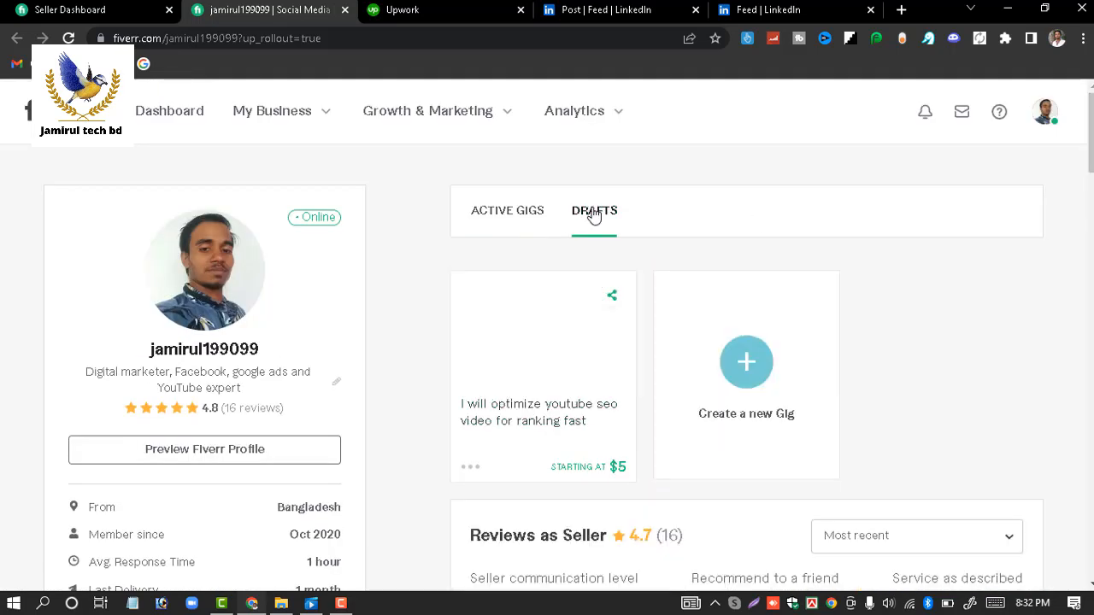
pyautogui.click(470, 469)
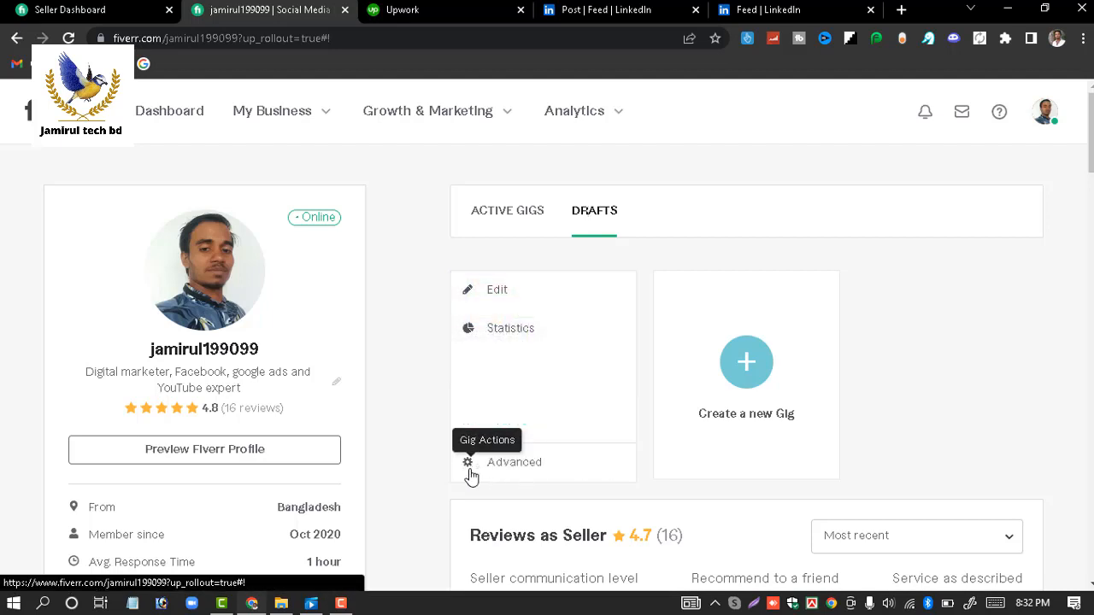
pyautogui.click(509, 299)
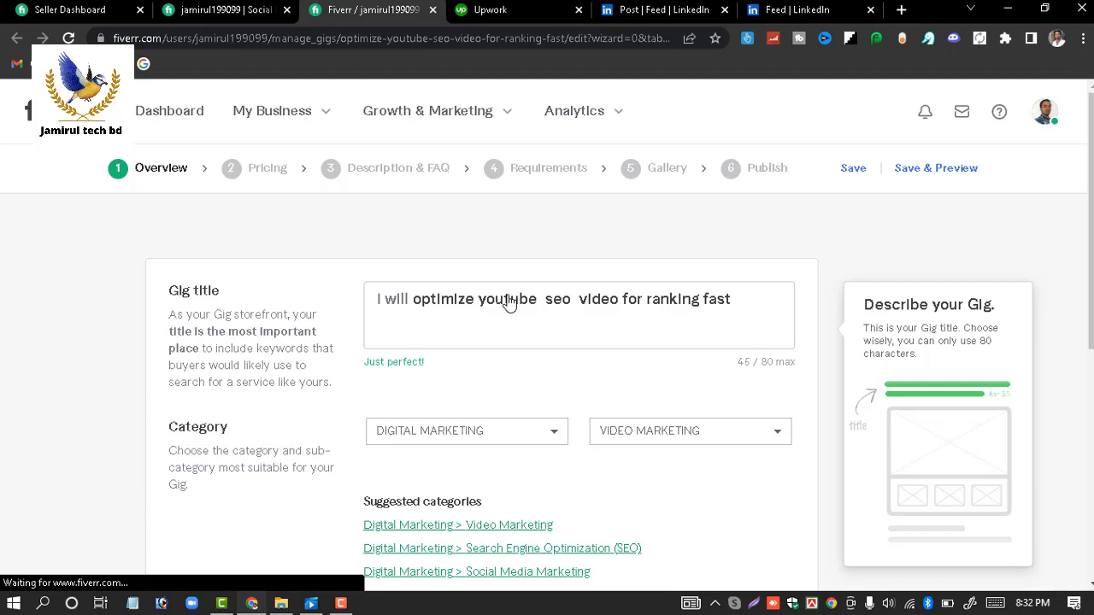
# Step: From the seller profile, switch to buying mode and open the gig "I will do best youtube video SEO to improve your ranking"
pyautogui.click(229, 7)
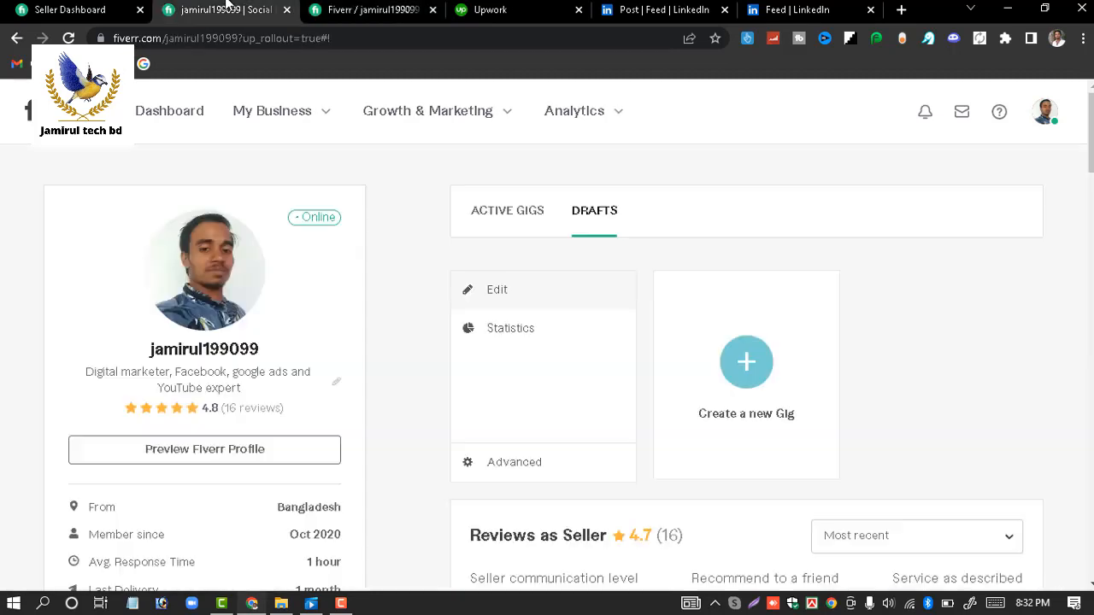
pyautogui.click(1048, 120)
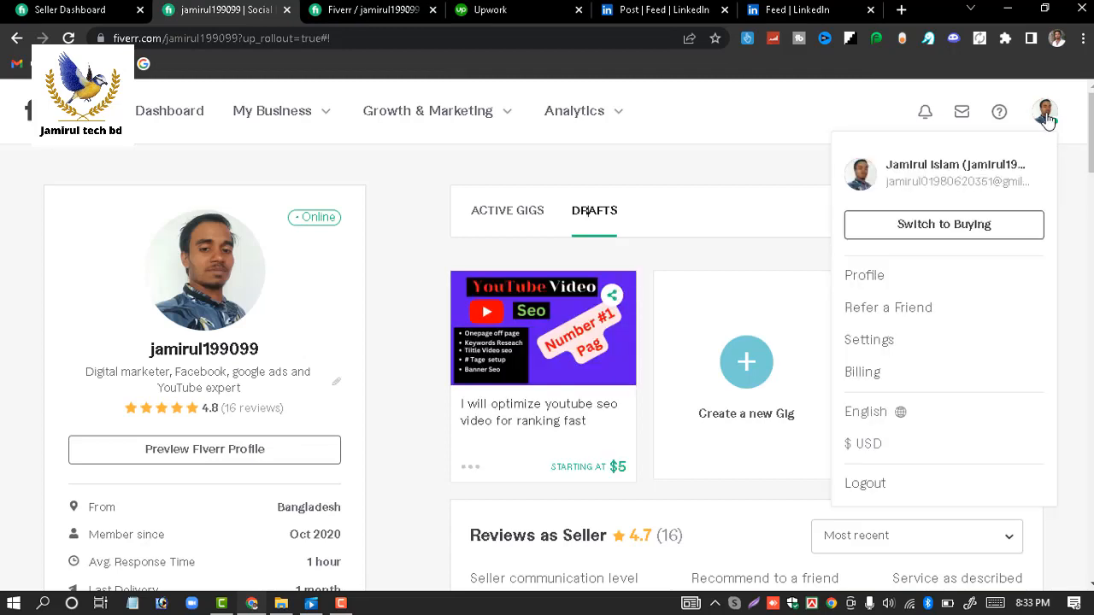
pyautogui.click(987, 228)
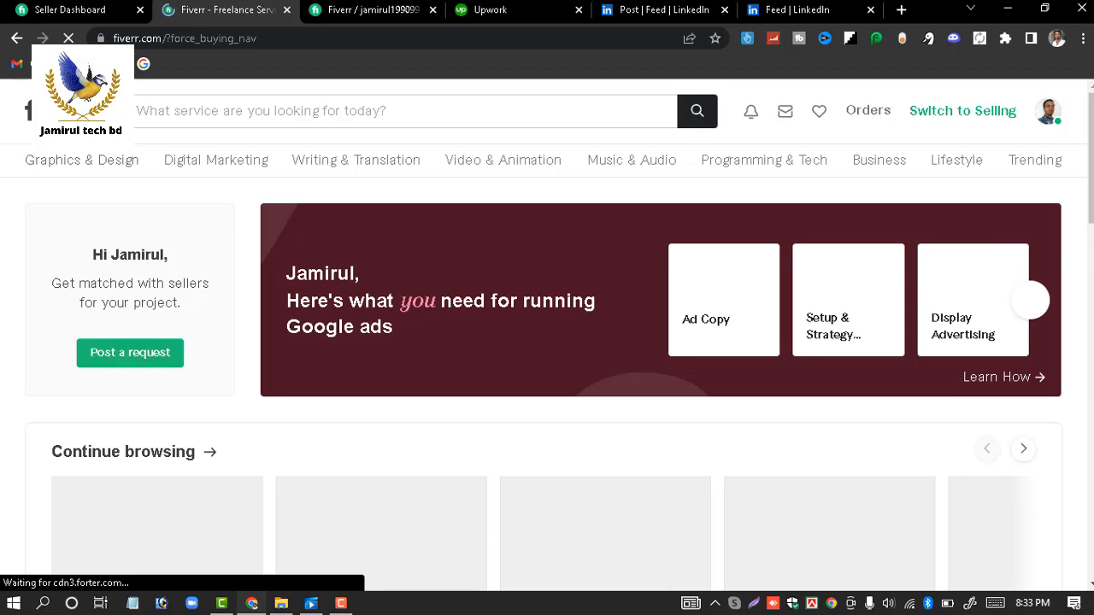
pyautogui.scroll(-4, 547, 335)
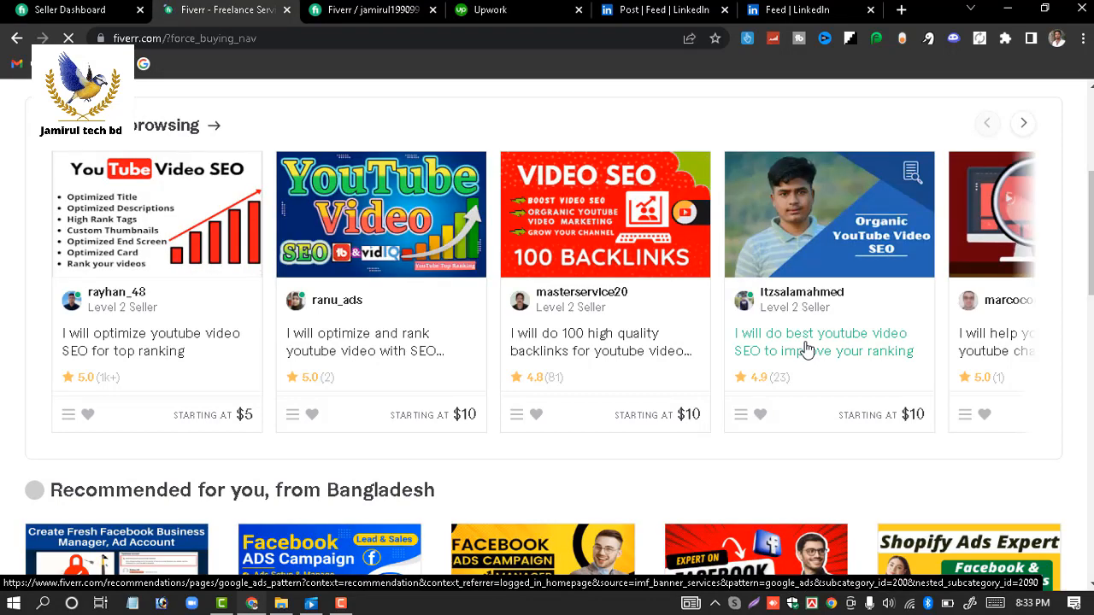
pyautogui.click(805, 348)
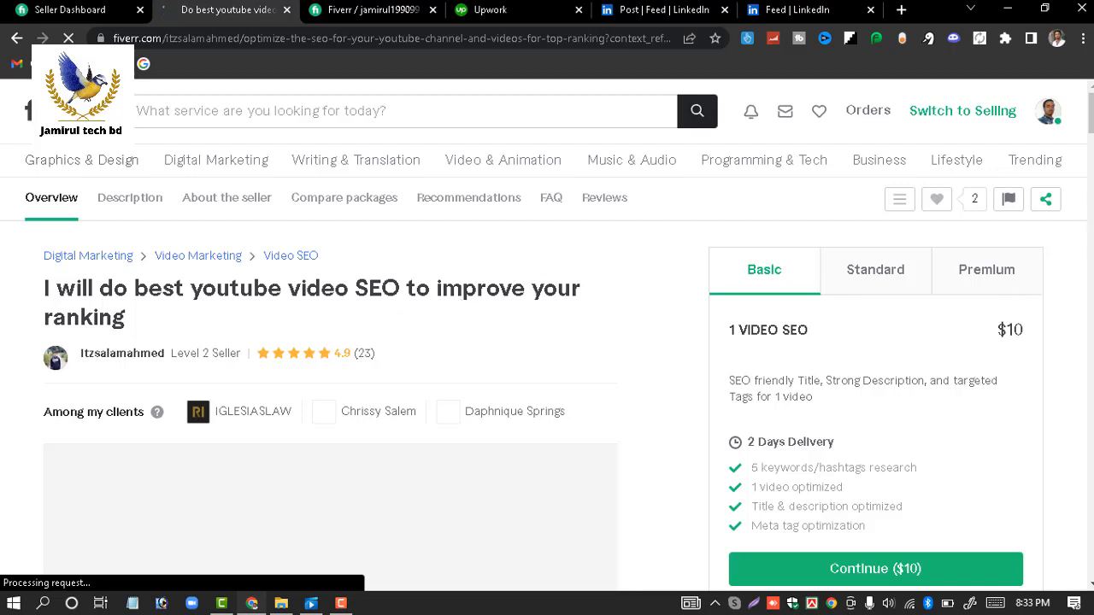
# Step: Examine the YouTube video SEO gig's gallery image, Basic package and "About This Gig" description
pyautogui.scroll(-1, 543, 334)
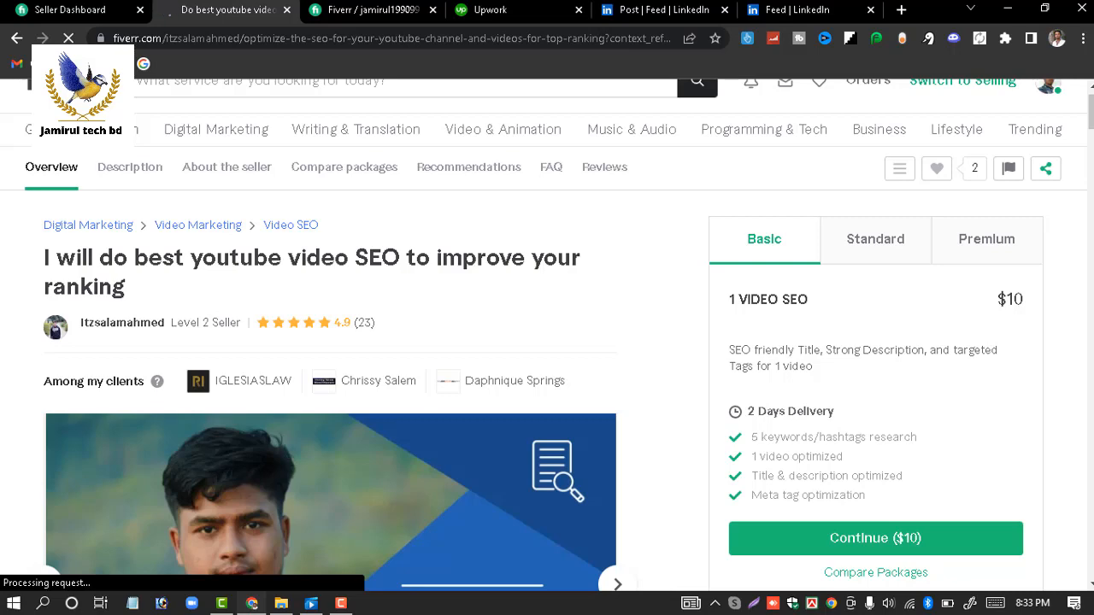
pyautogui.scroll(-2, 564, 208)
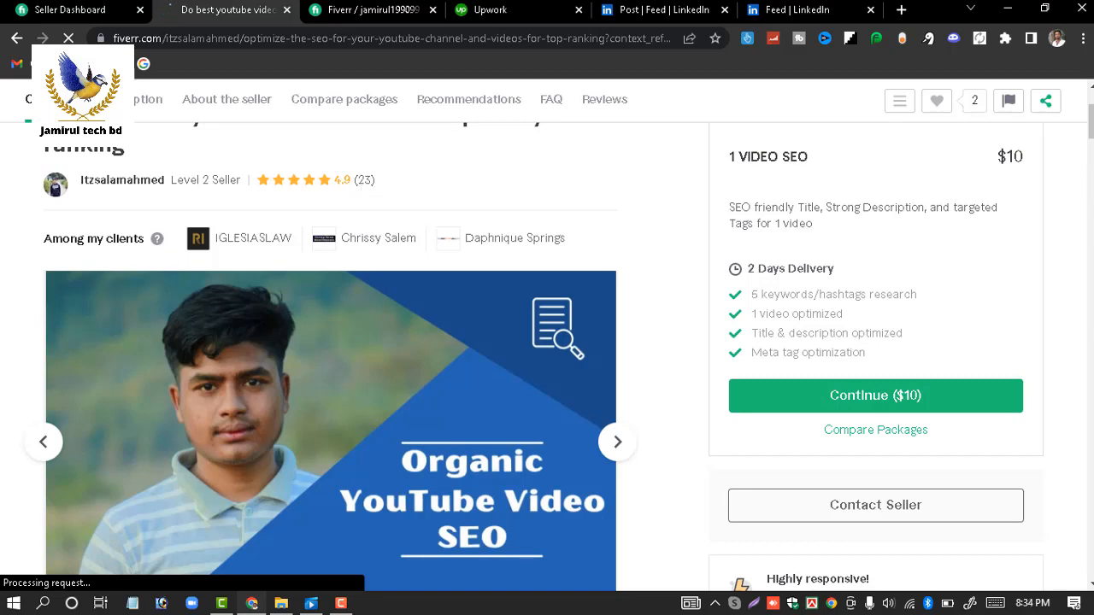
pyautogui.scroll(-6, 547, 341)
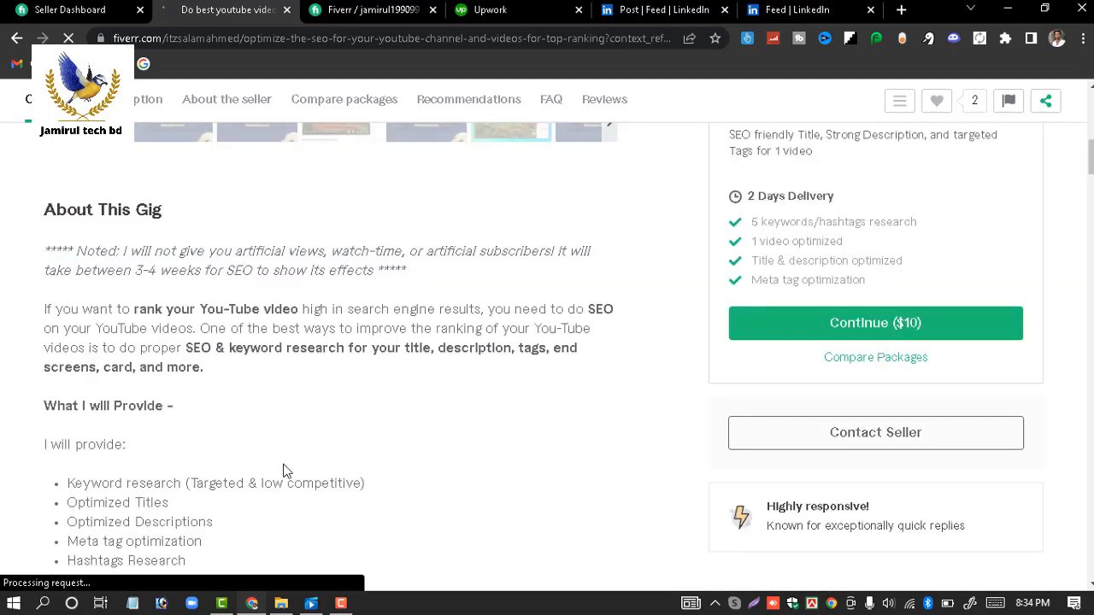
pyautogui.scroll(-2, 1088, 162)
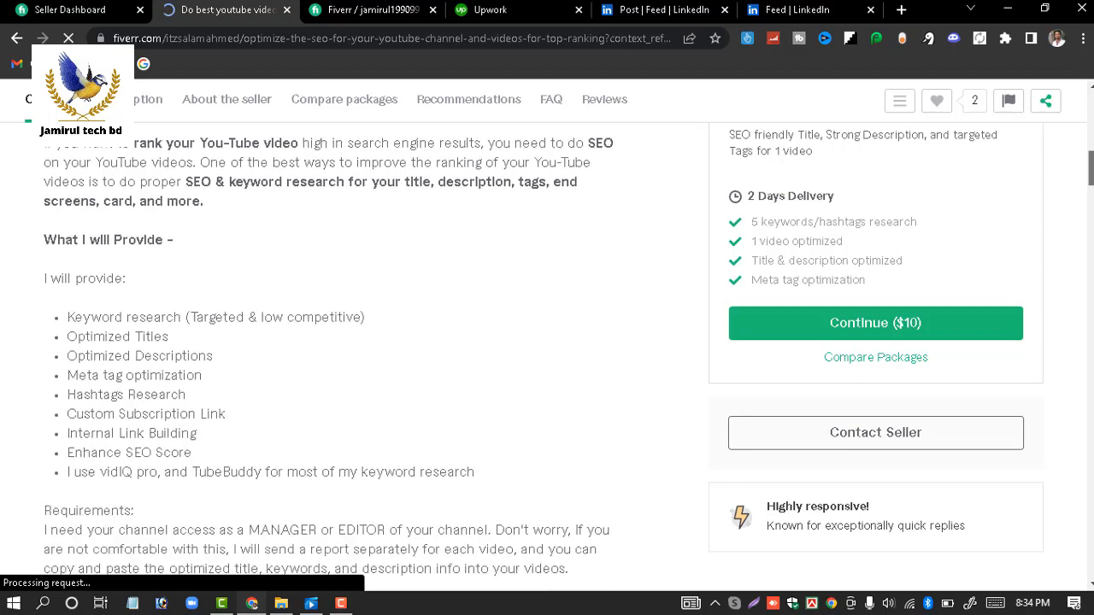
pyautogui.moveTo(1091, 167); pyautogui.dragTo(1082, 76)
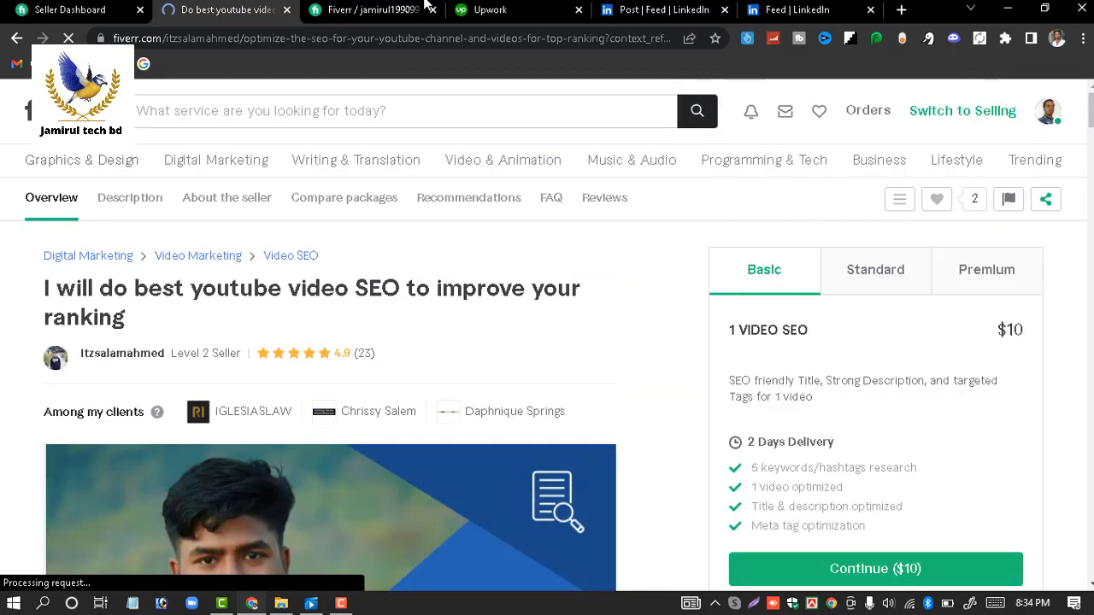
# Step: Return to the draft gig's overview and review its title, category, positive keywords and the available service types
pyautogui.click(425, 6)
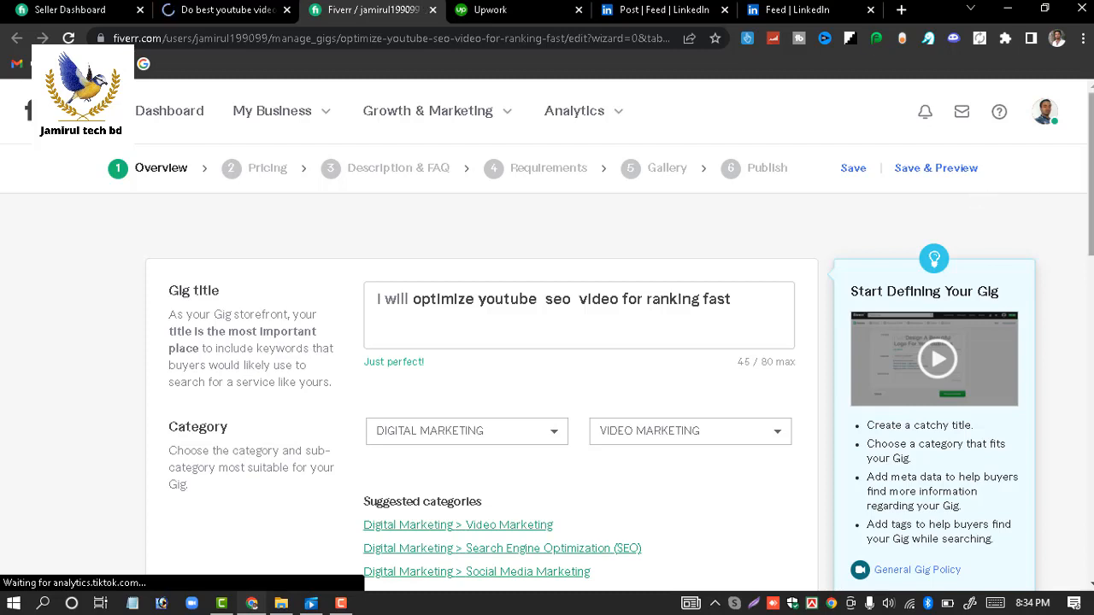
pyautogui.scroll(-1, 547, 335)
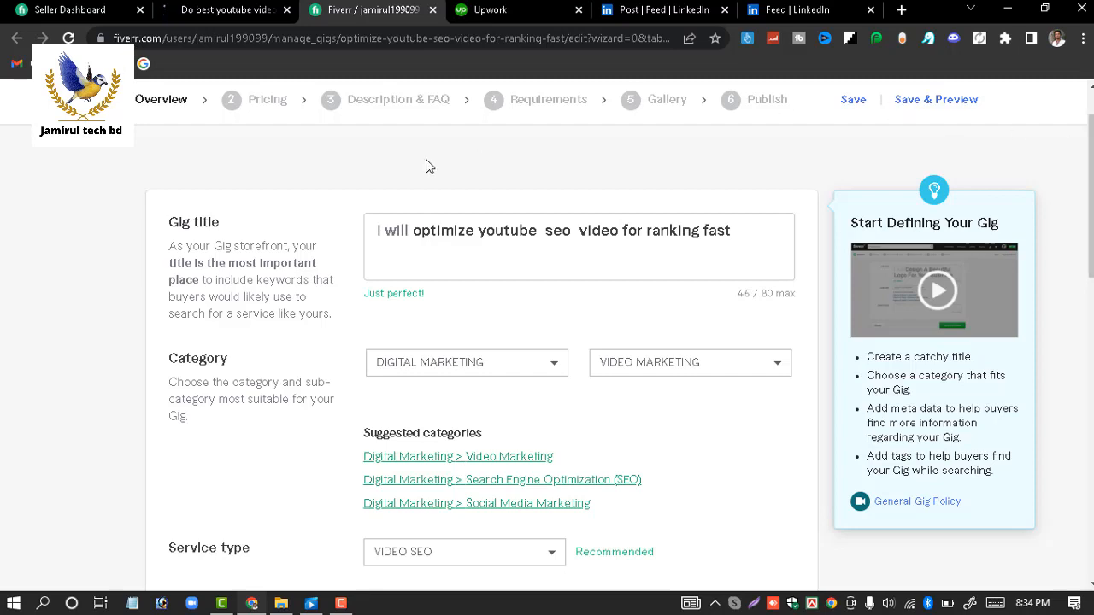
pyautogui.click(239, 222)
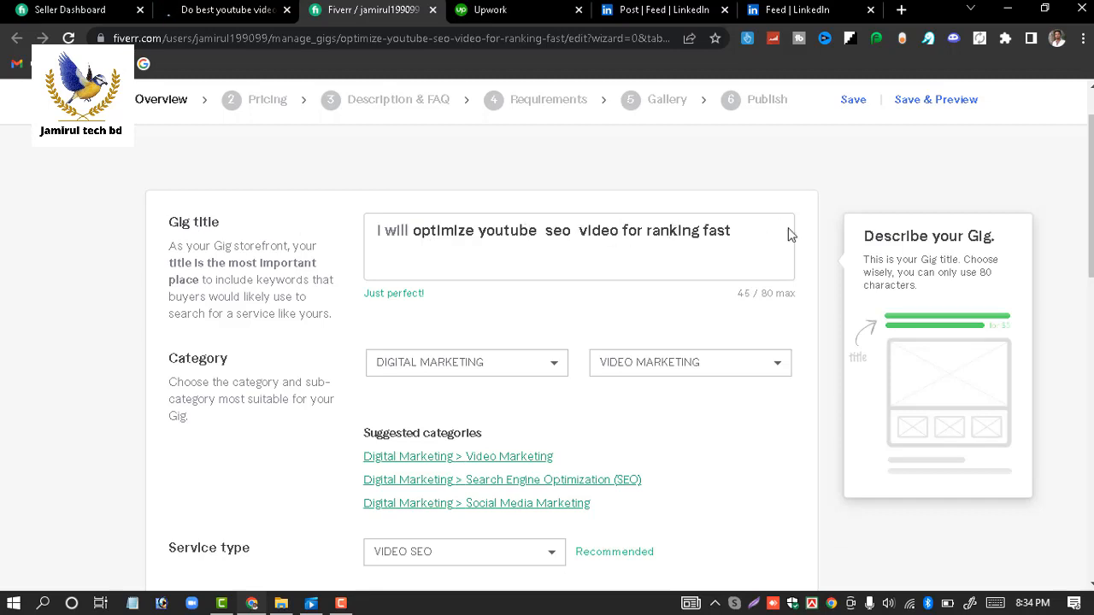
pyautogui.scroll(-1, 1090, 214)
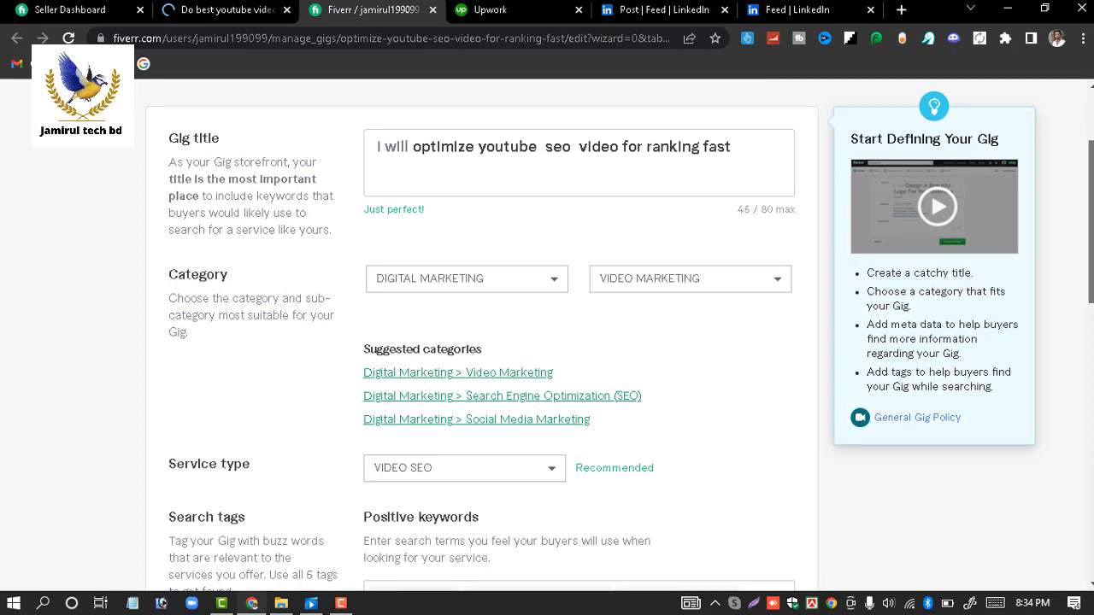
pyautogui.moveTo(408, 209)
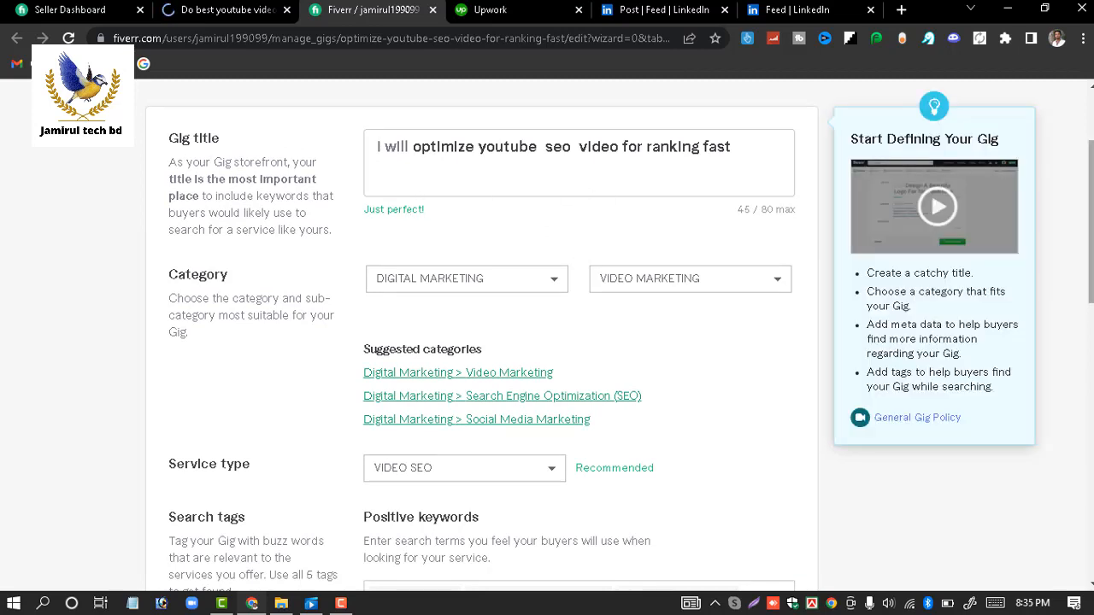
pyautogui.scroll(-1, 585, 316)
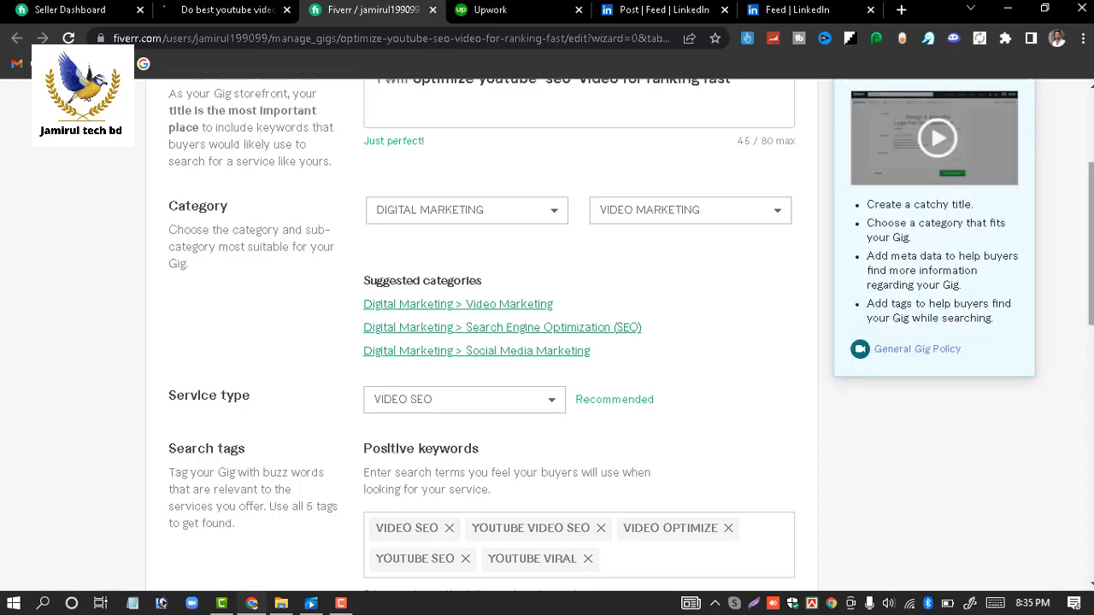
pyautogui.scroll(-1, 630, 335)
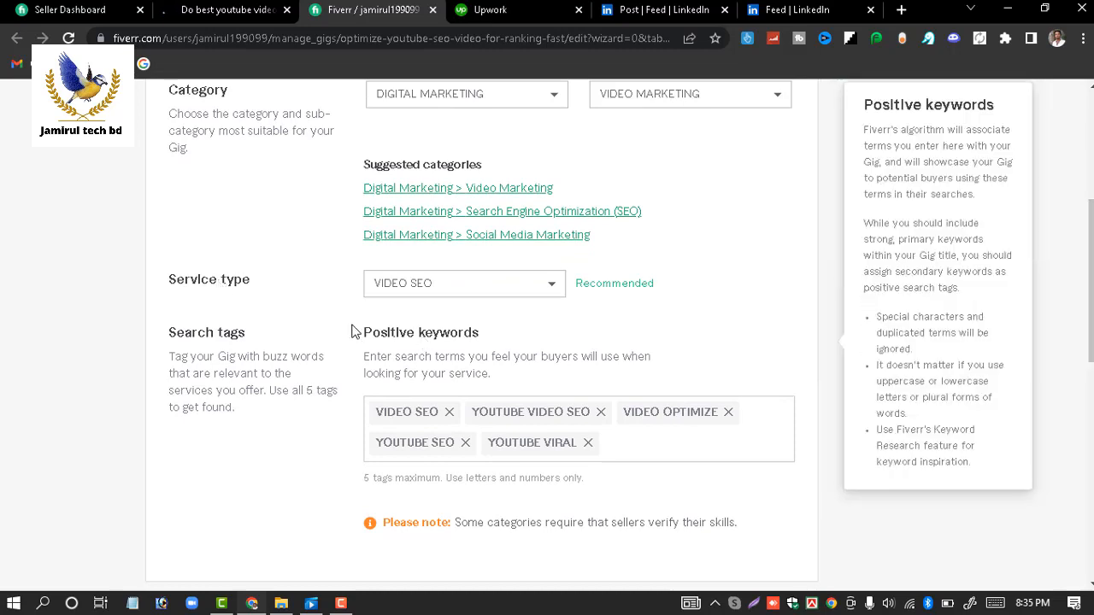
pyautogui.click(478, 293)
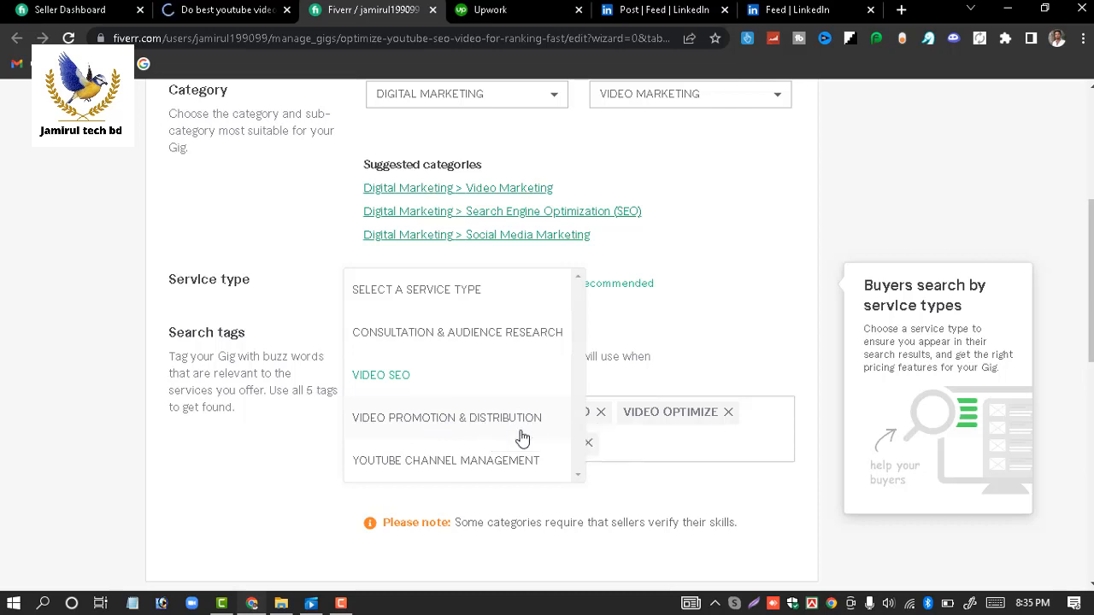
pyautogui.click(223, 477)
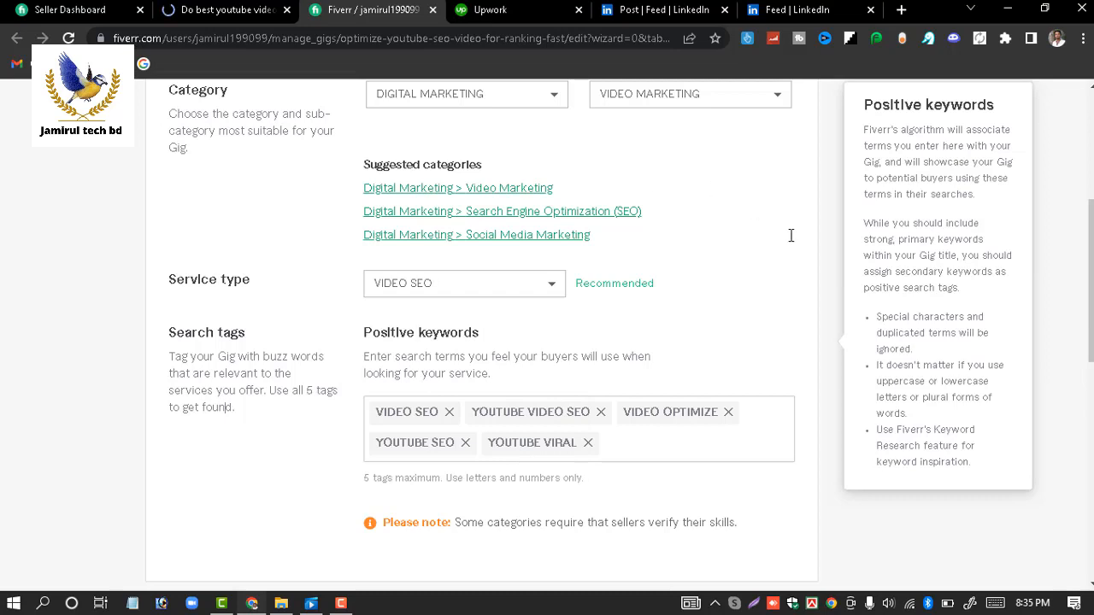
# Step: Save the draft gig's overview details and continue to the Pricing stage
pyautogui.scroll(-1, 547, 341)
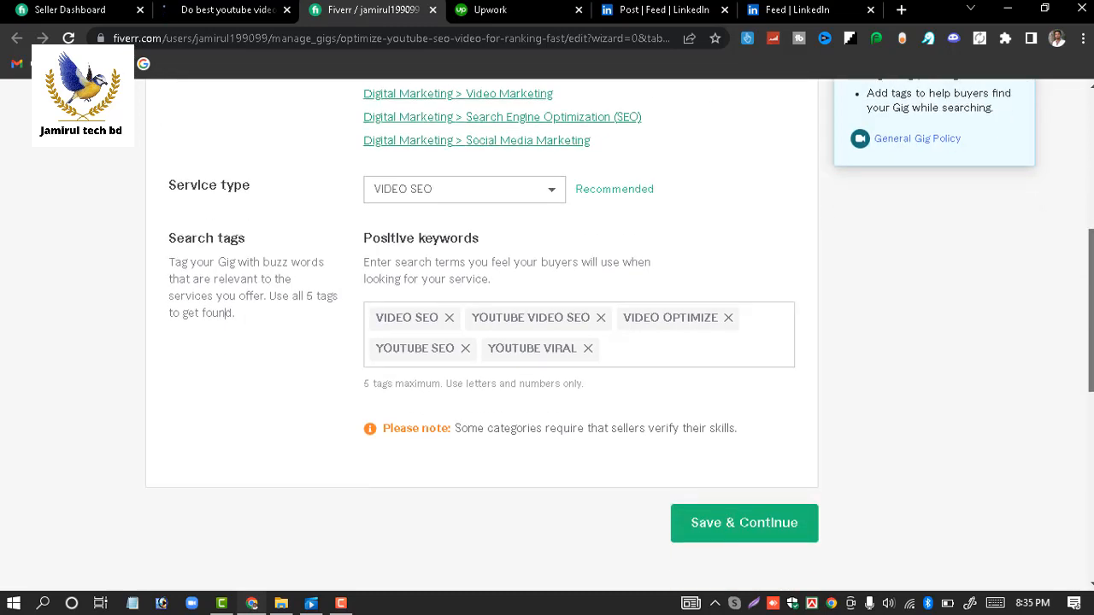
pyautogui.scroll(-1, 669, 291)
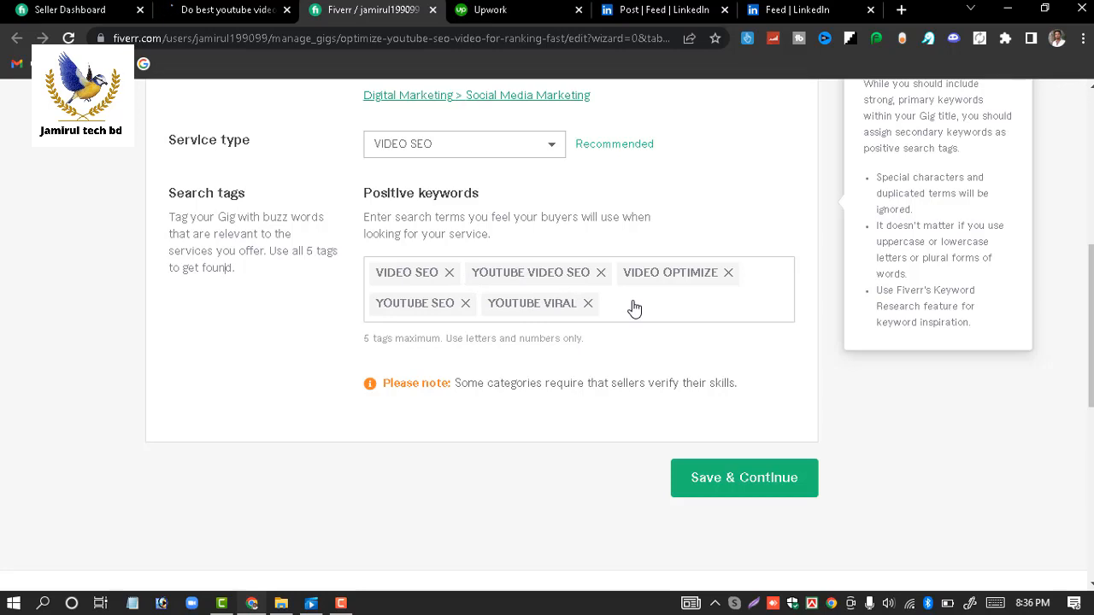
pyautogui.click(742, 485)
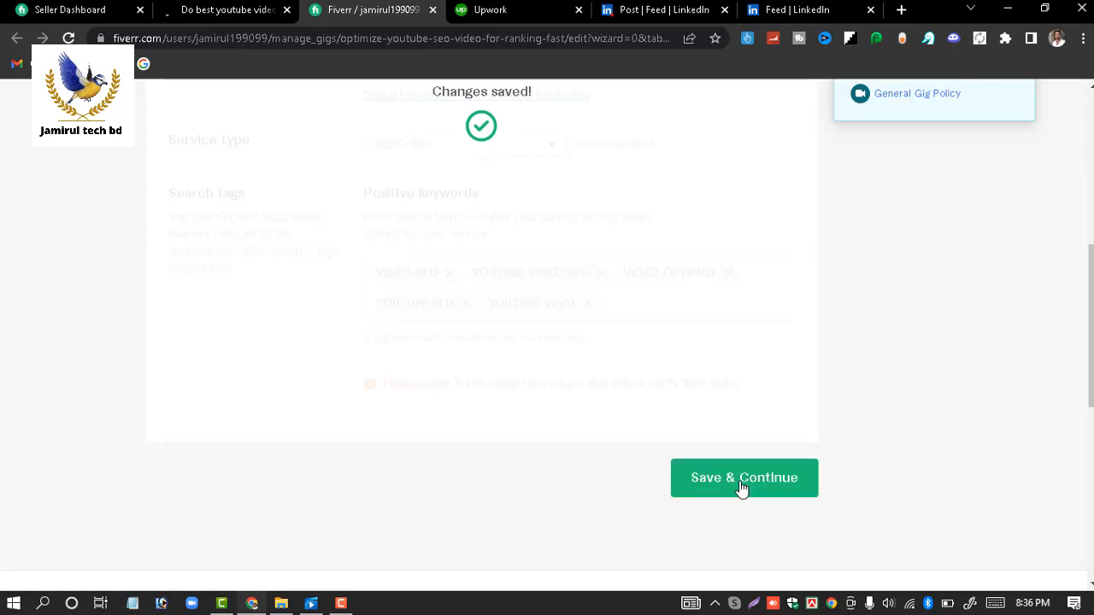
pyautogui.click(742, 480)
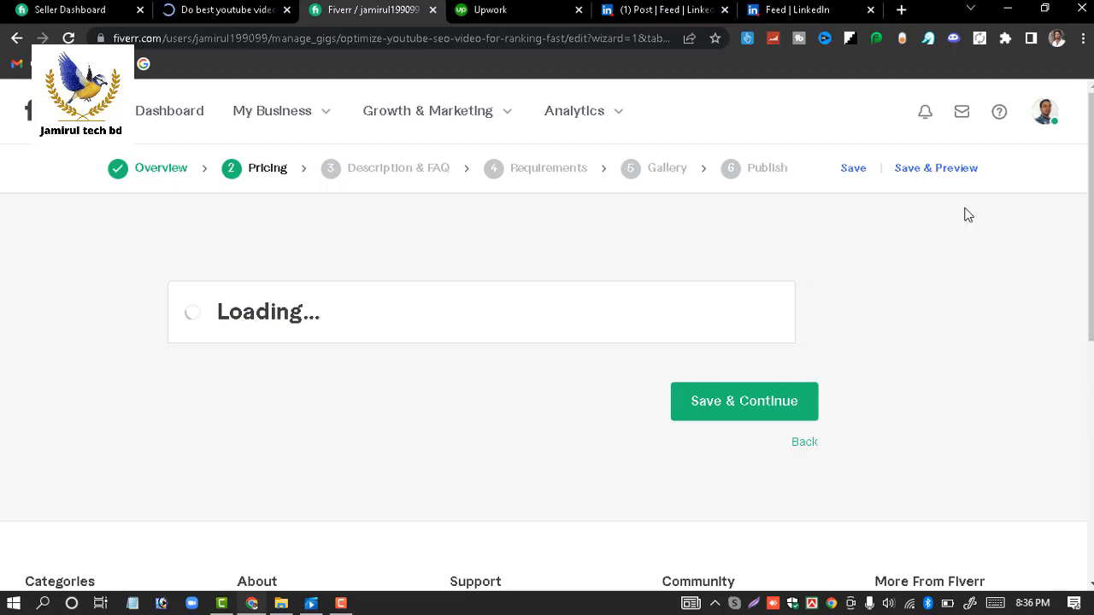
# Step: Keep waiting for the unresponsive gig page and reload its Pricing stage
pyautogui.moveTo(1092, 191)
pyautogui.mouseDown()
pyautogui.moveTo(1092, 224)
pyautogui.moveTo(1092, 191)
pyautogui.mouseUp()
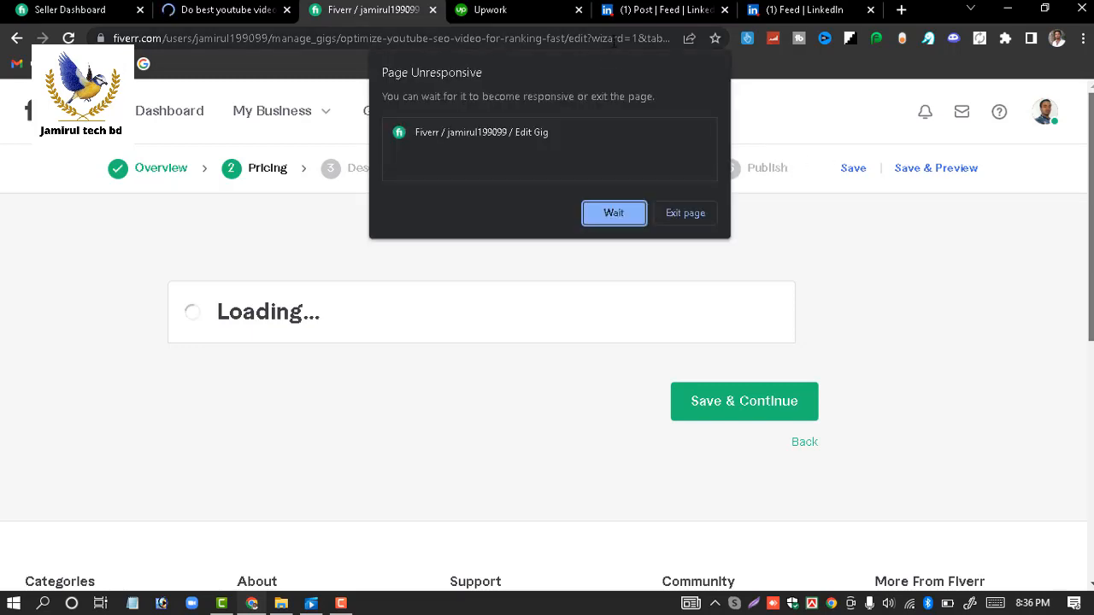
pyautogui.click(636, 223)
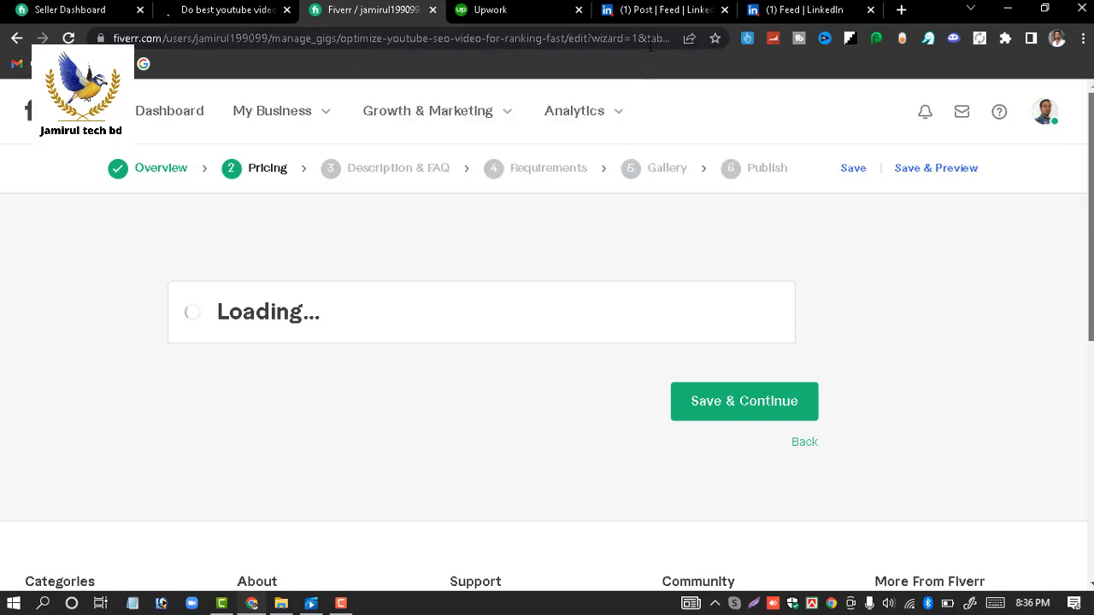
pyautogui.click(651, 38)
pyautogui.press('Return')
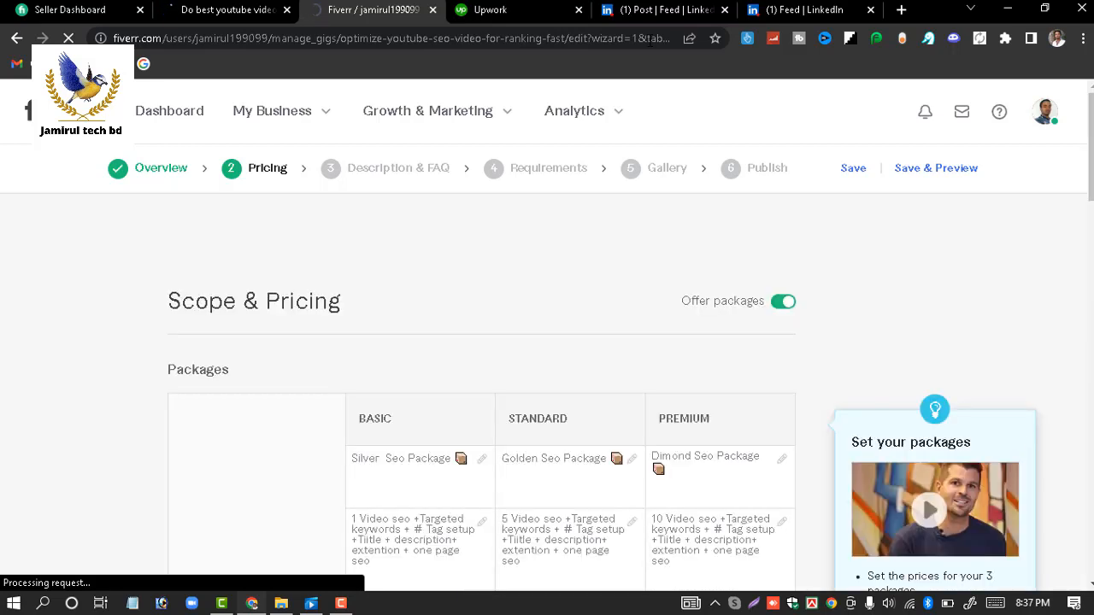
pyautogui.moveTo(646, 39); pyautogui.dragTo(1090, 252)
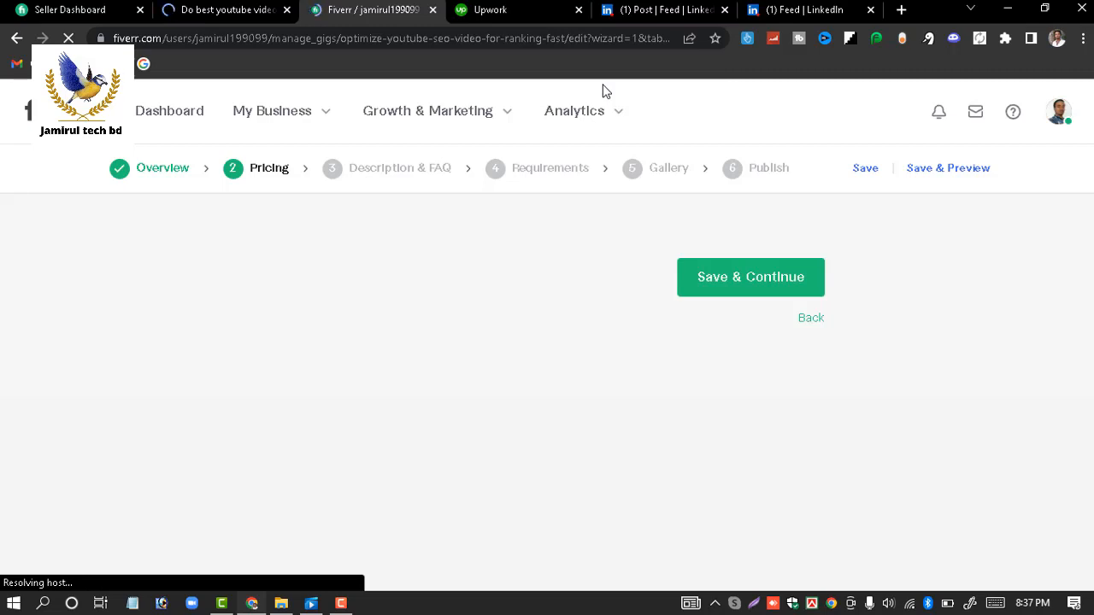
pyautogui.click(347, 605)
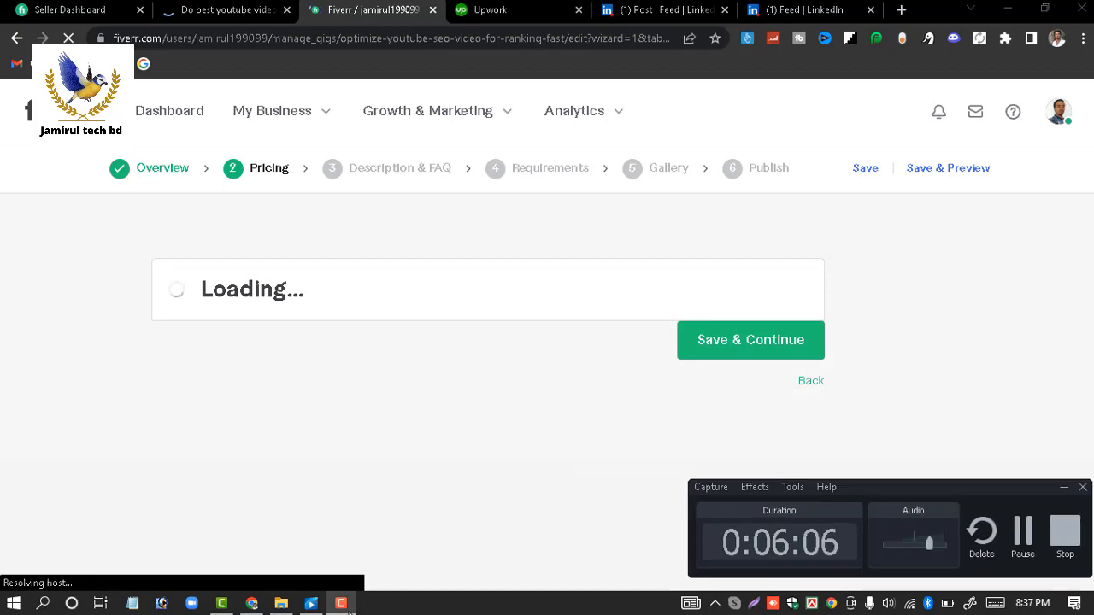
pyautogui.click(341, 605)
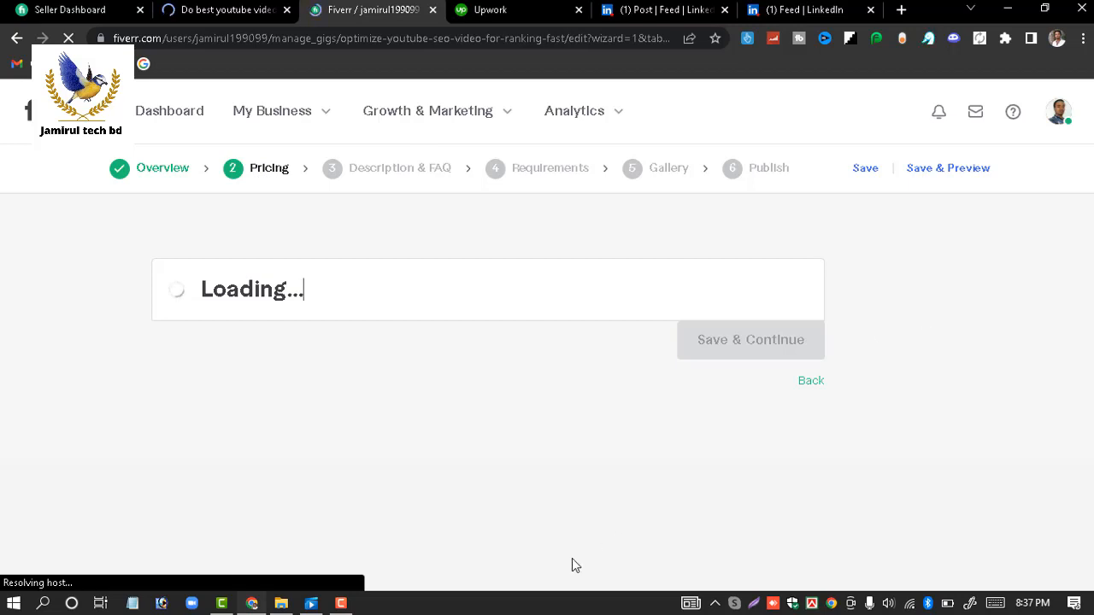
pyautogui.click(342, 606)
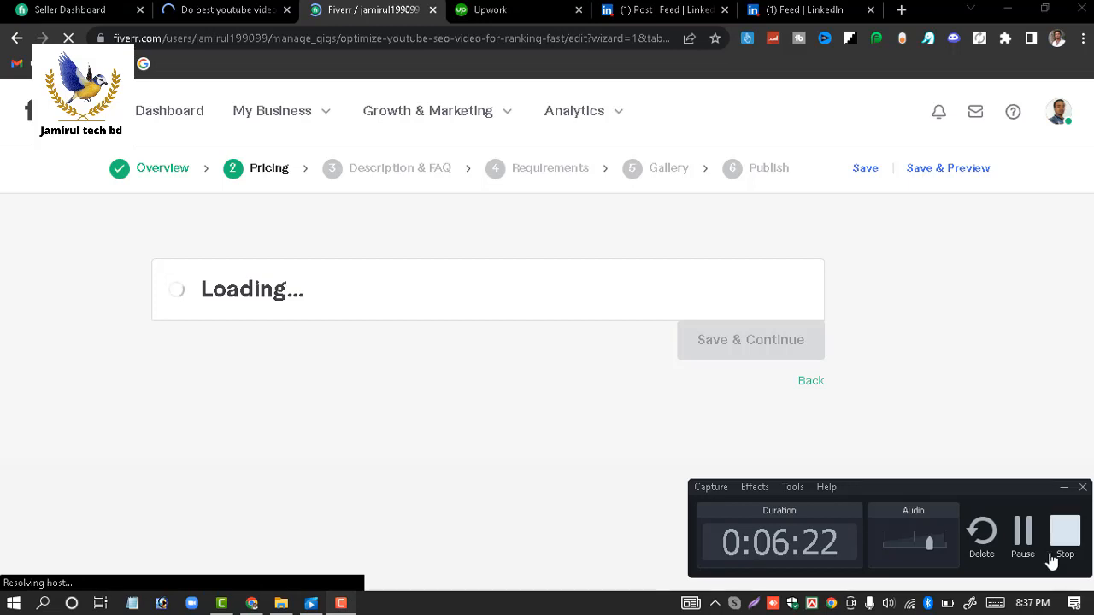
pyautogui.click(1022, 547)
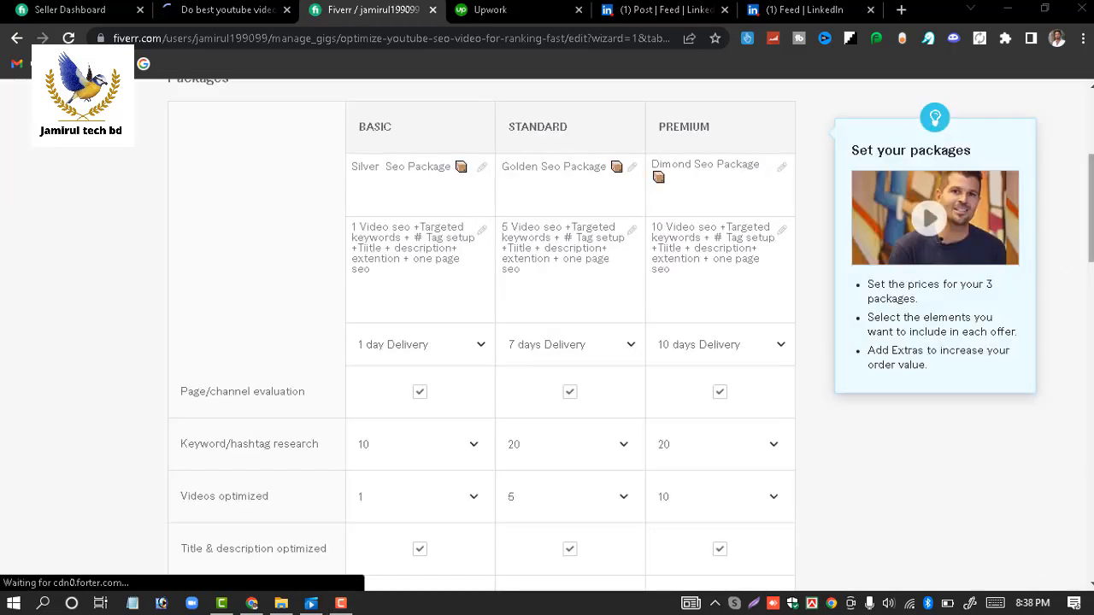
# Step: Review the three packages' titles, descriptions, delivery times, included services and prices in the draft gig's Pricing stage
pyautogui.scroll(2, 599, 219)
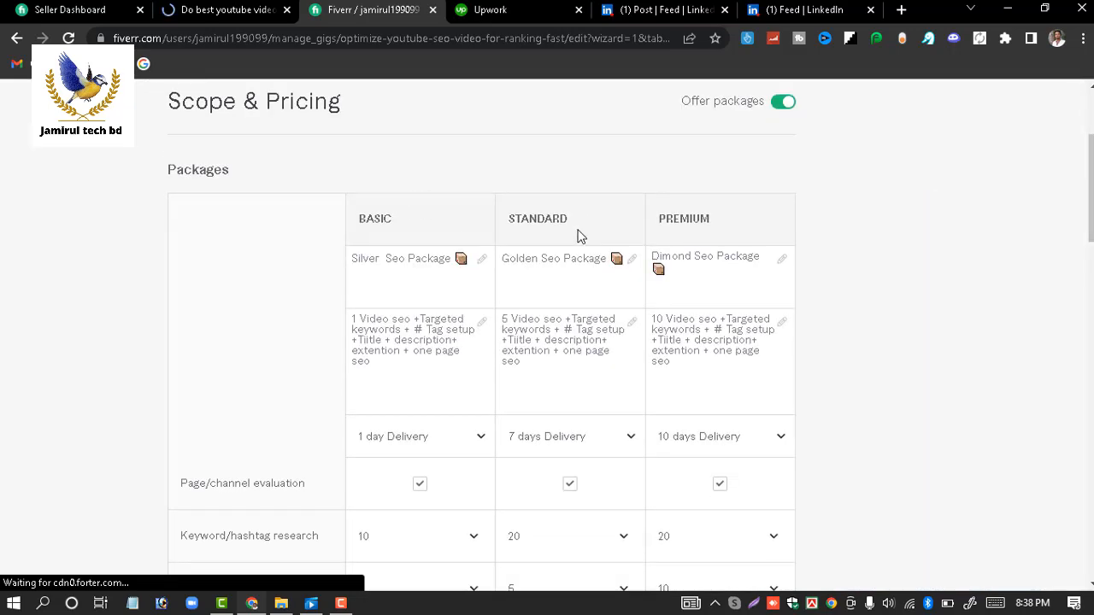
pyautogui.click(506, 256)
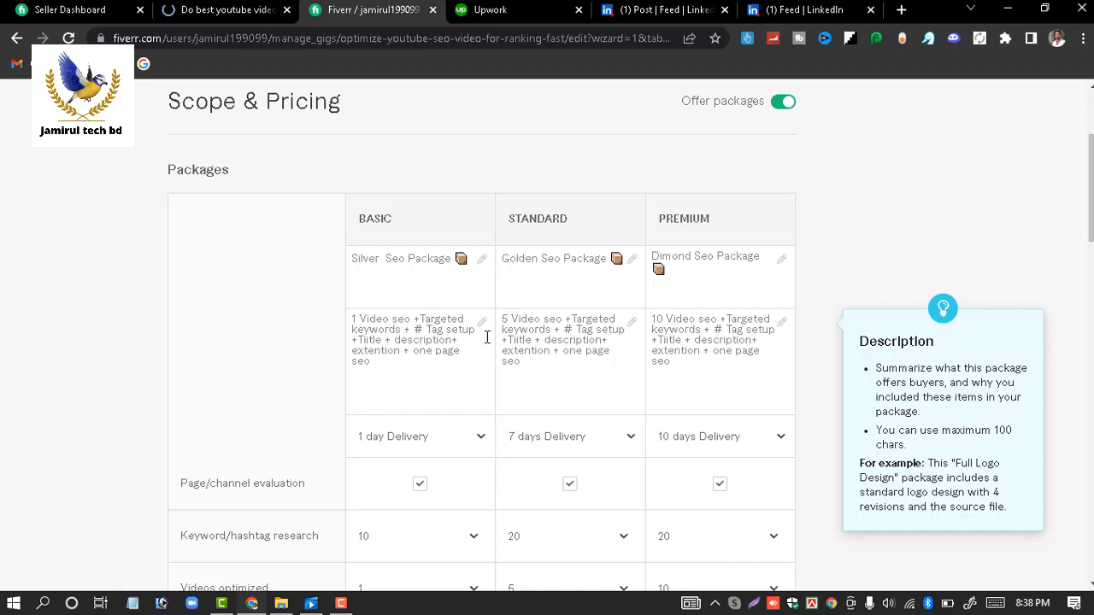
pyautogui.click(529, 262)
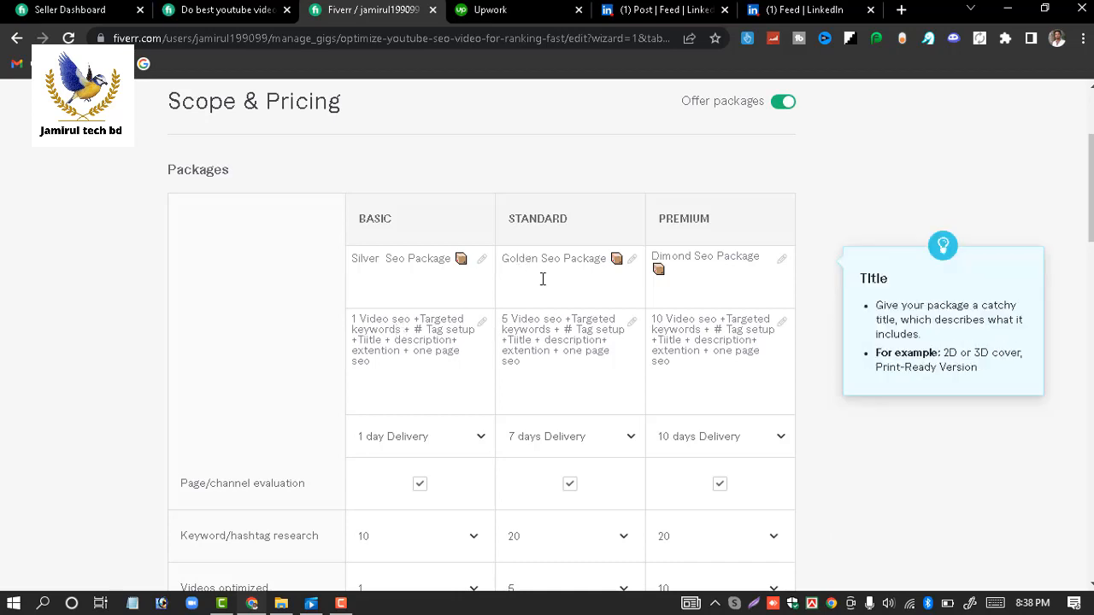
pyautogui.click(535, 341)
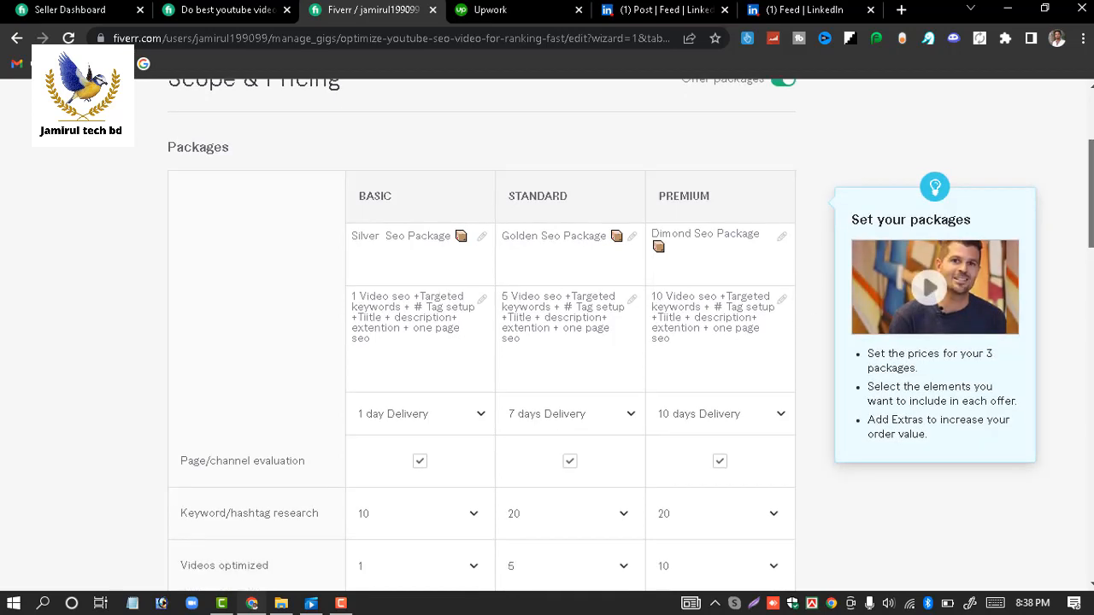
pyautogui.scroll(-3, 438, 216)
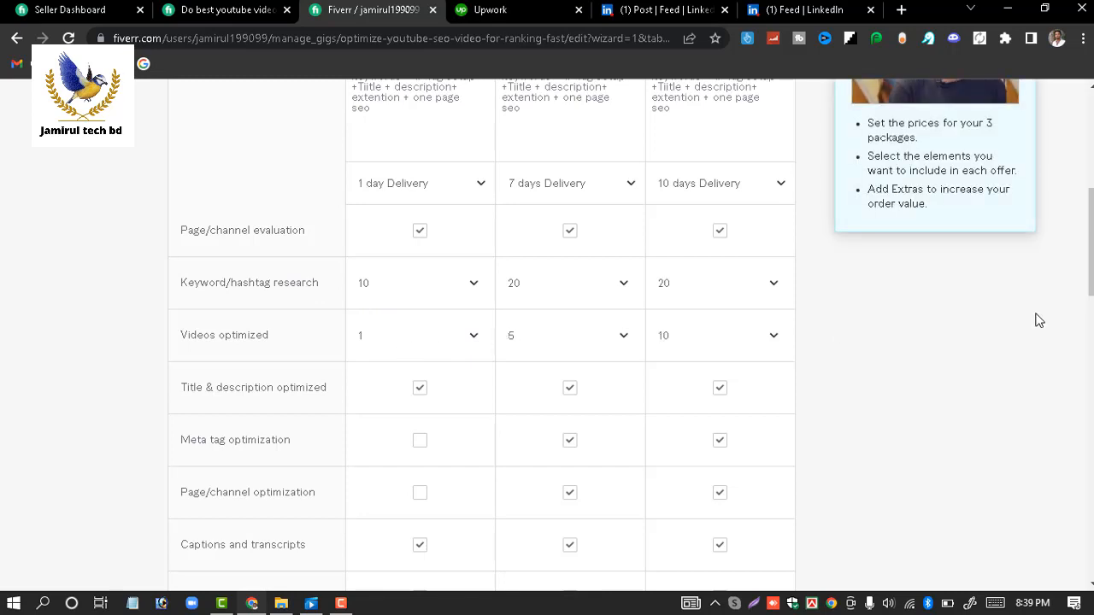
pyautogui.scroll(-2, 1088, 286)
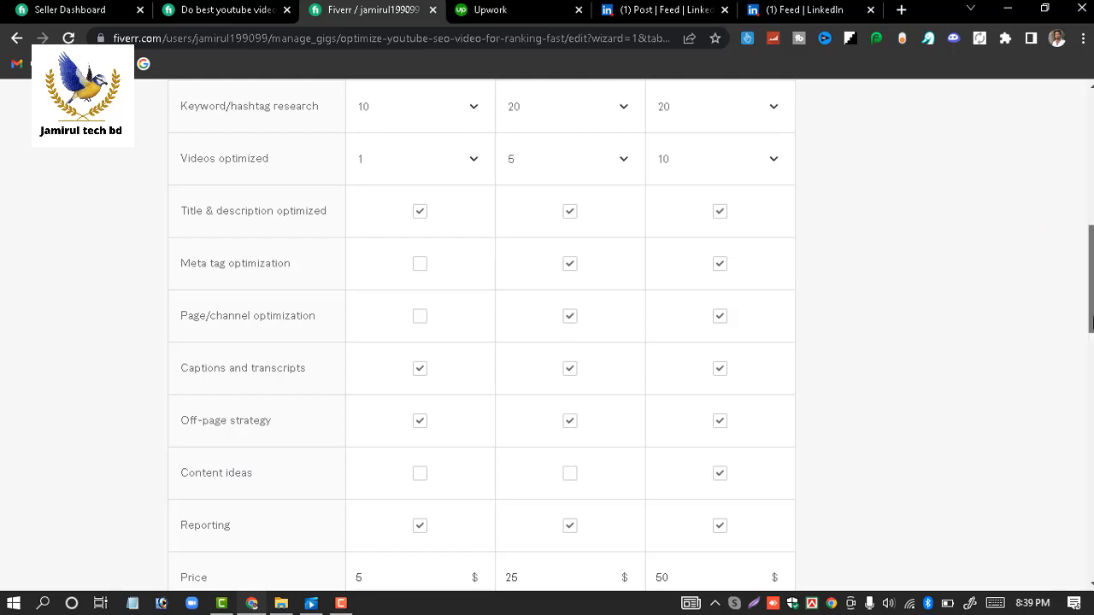
pyautogui.scroll(-1, 1091, 297)
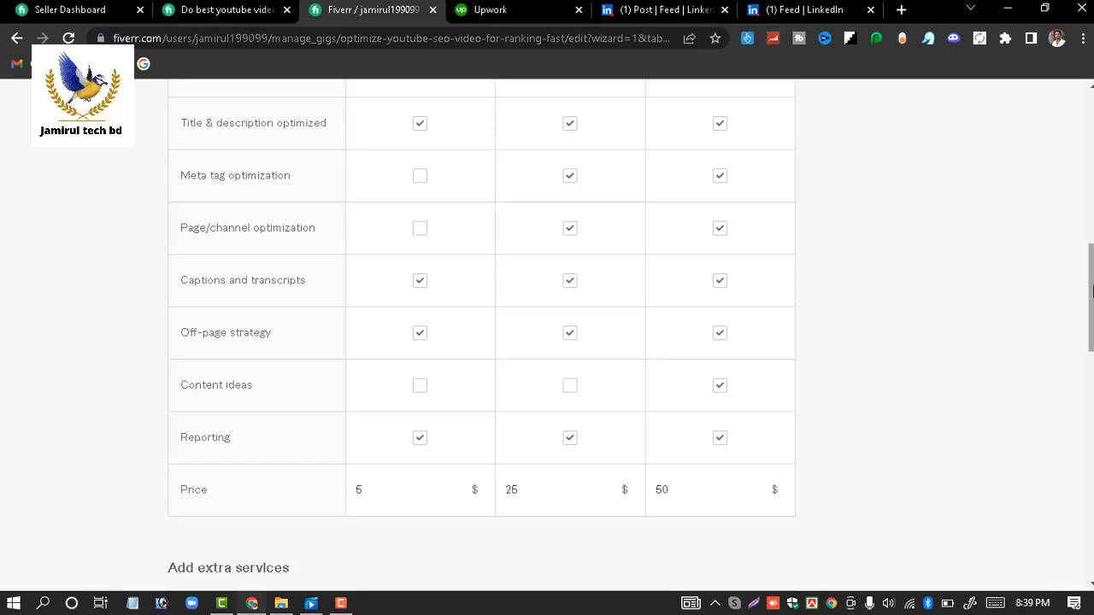
# Step: Check the extra fast delivery options, save the draft gig's pricing and continue to the Description & FAQ stage
pyautogui.moveTo(1091, 293); pyautogui.dragTo(1083, 407)
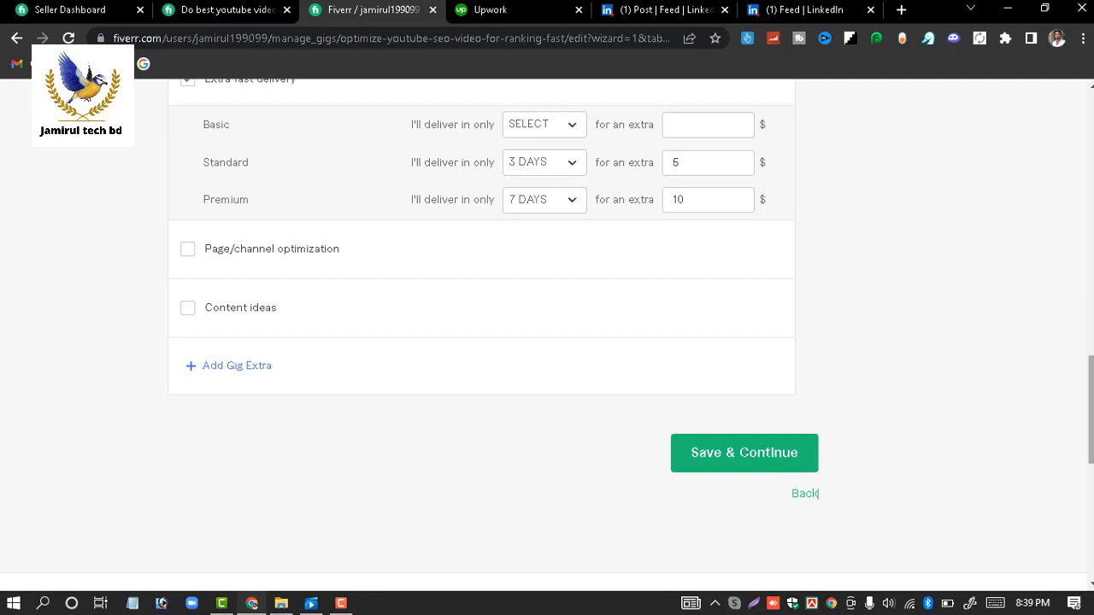
pyautogui.scroll(2, 863, 359)
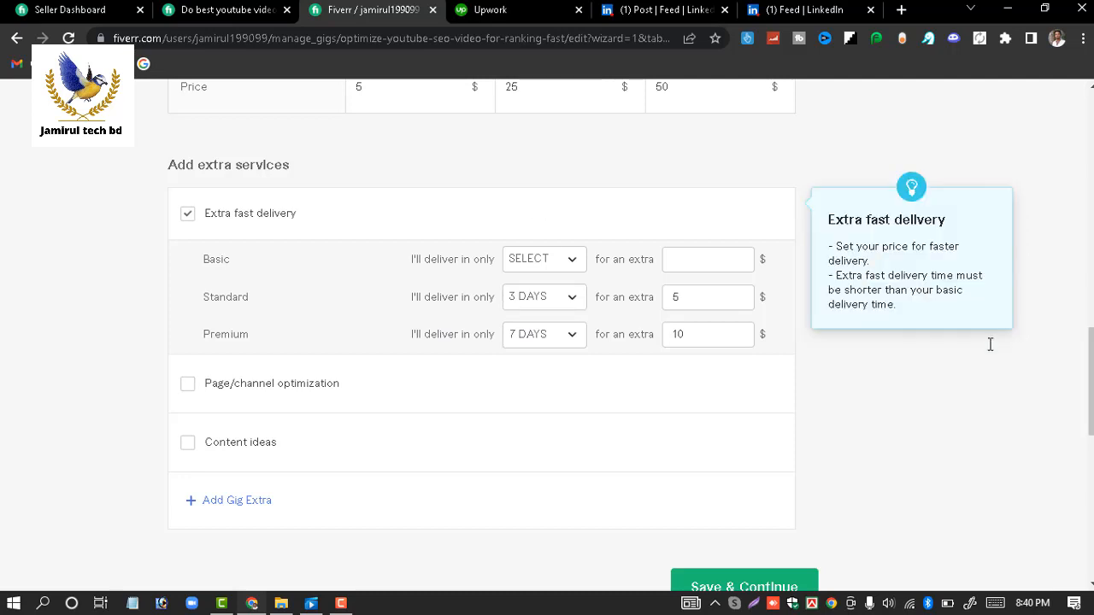
pyautogui.moveTo(1091, 399); pyautogui.dragTo(1033, 384)
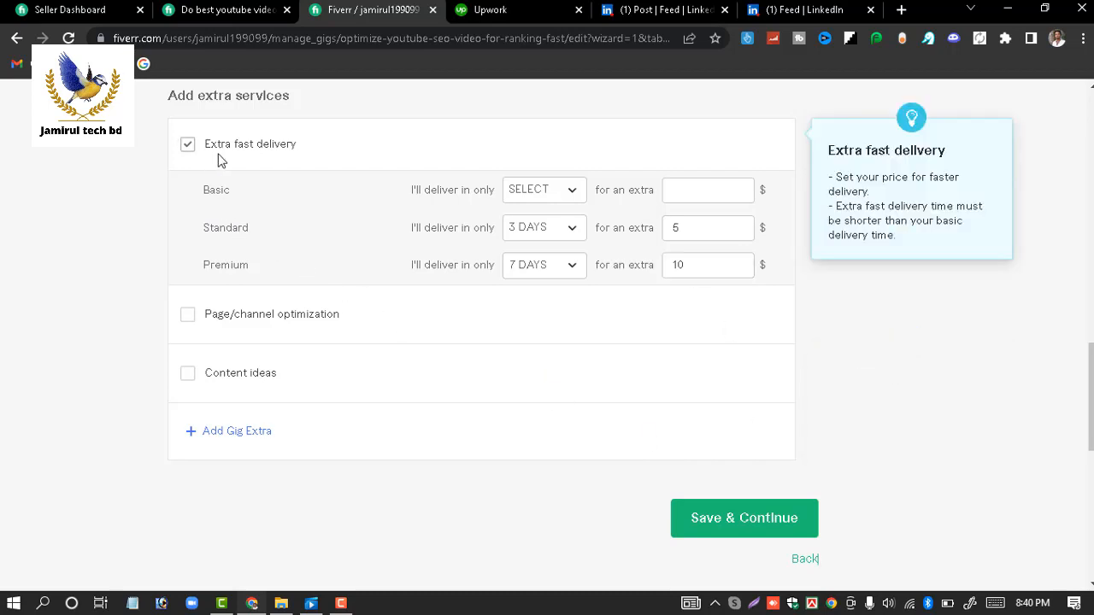
pyautogui.click(725, 530)
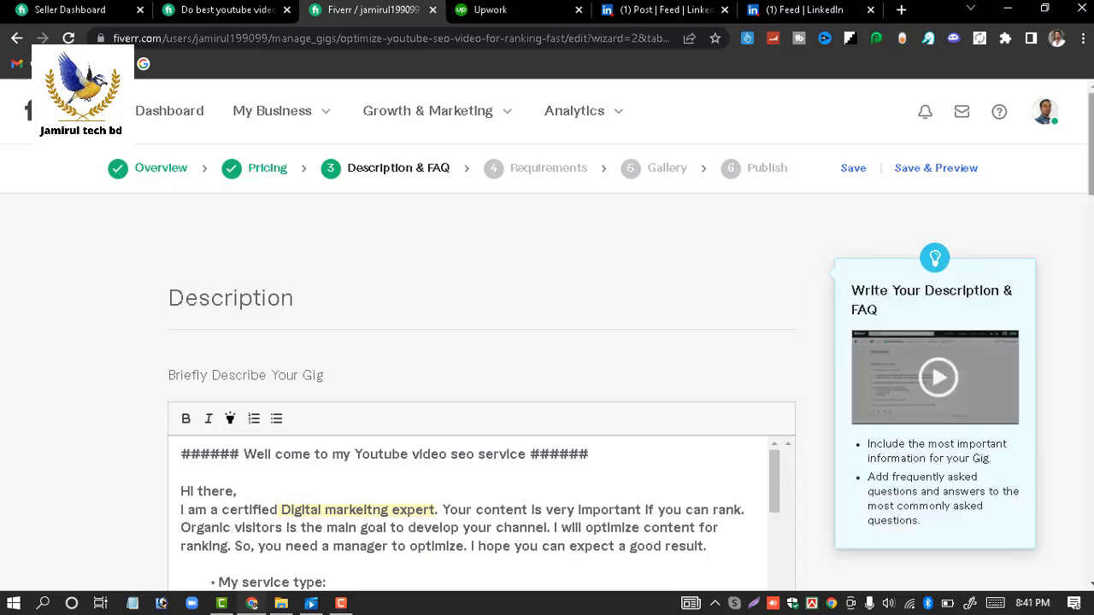
# Step: Insert a blank line above "Come inbox with your channel" at the end of the gig description
pyautogui.scroll(-4, 547, 341)
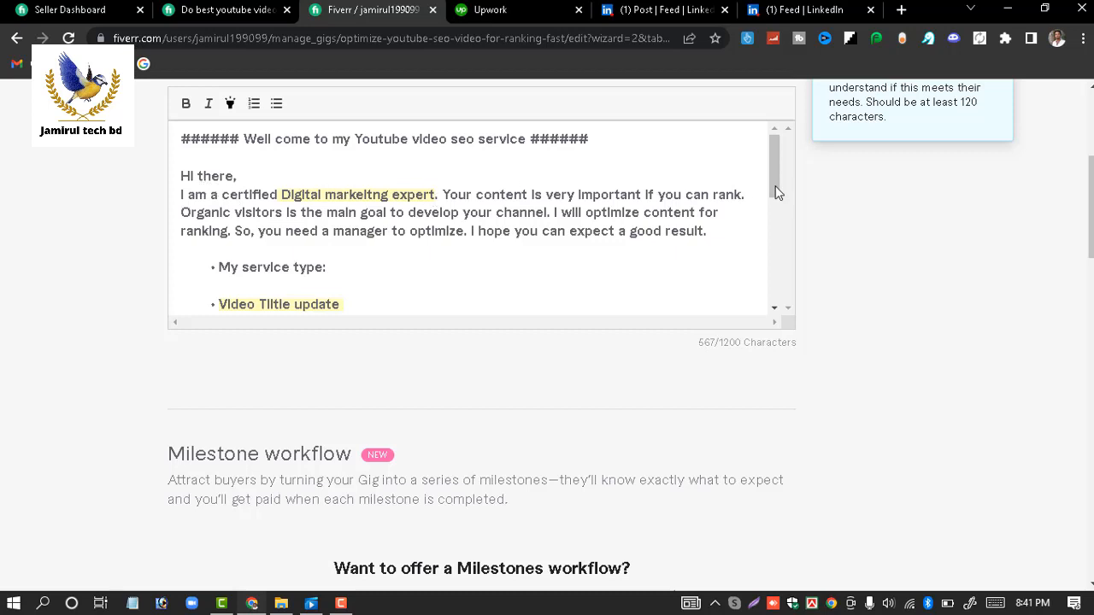
pyautogui.moveTo(775, 192); pyautogui.dragTo(778, 321)
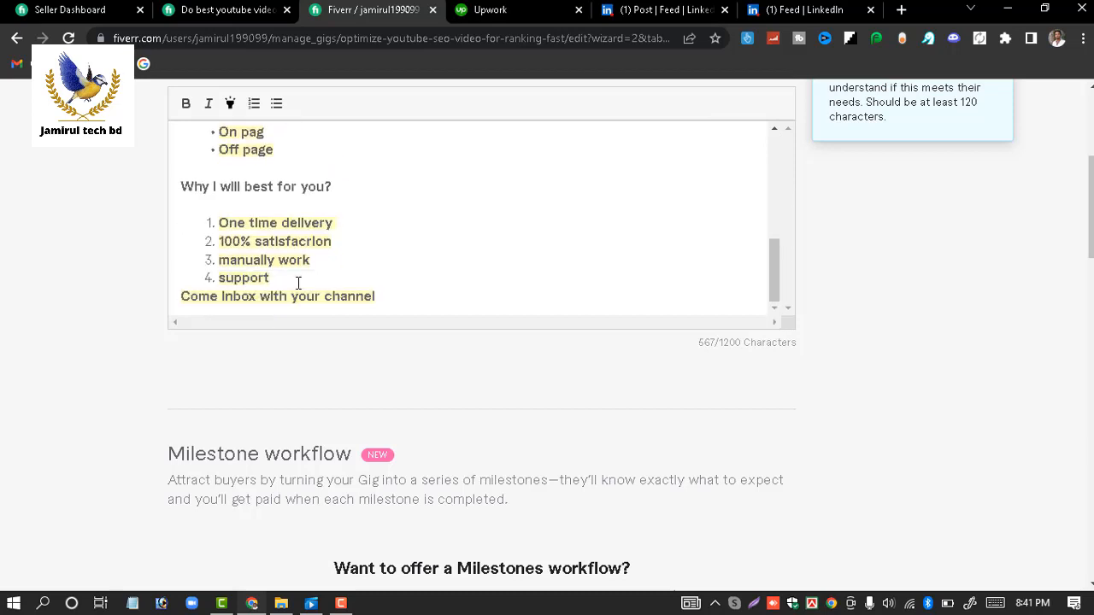
pyautogui.press('Return')
pyautogui.press('Return')
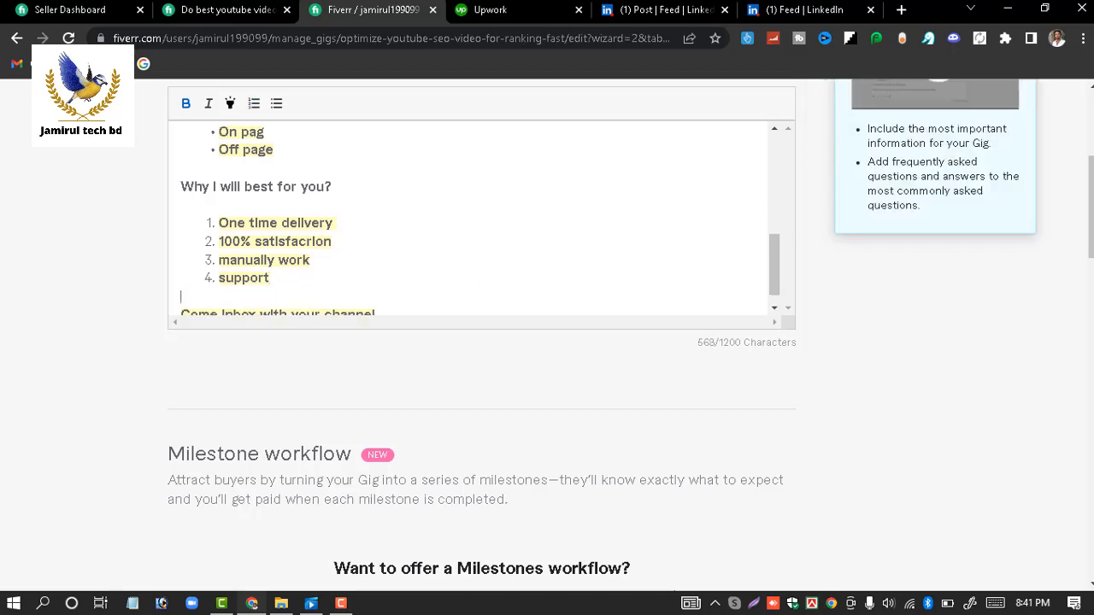
pyautogui.moveTo(1091, 214); pyautogui.dragTo(1070, 325)
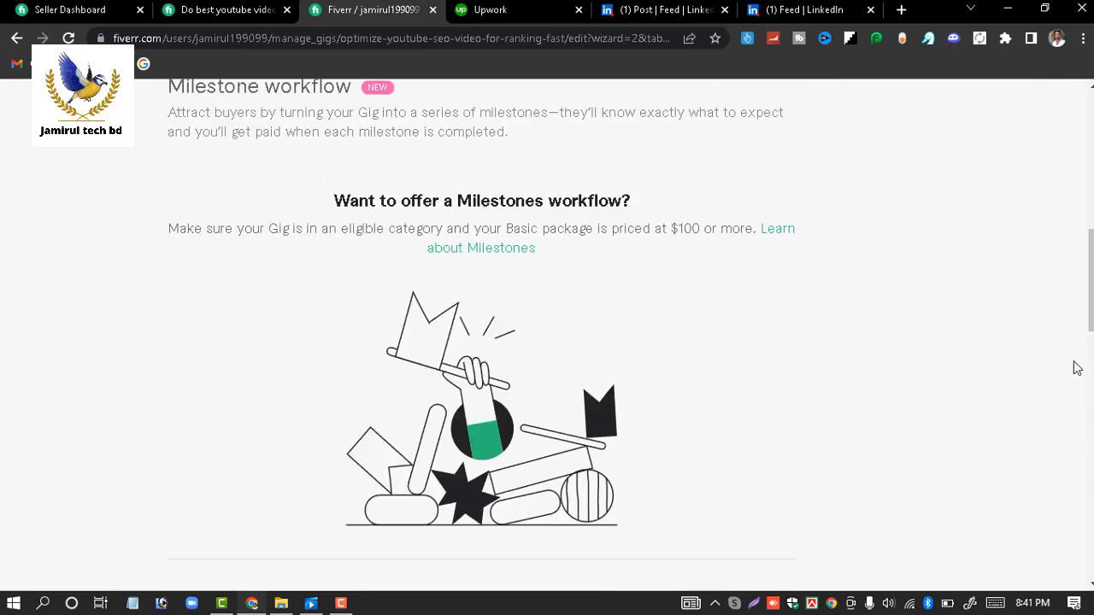
pyautogui.scroll(-6, 481, 333)
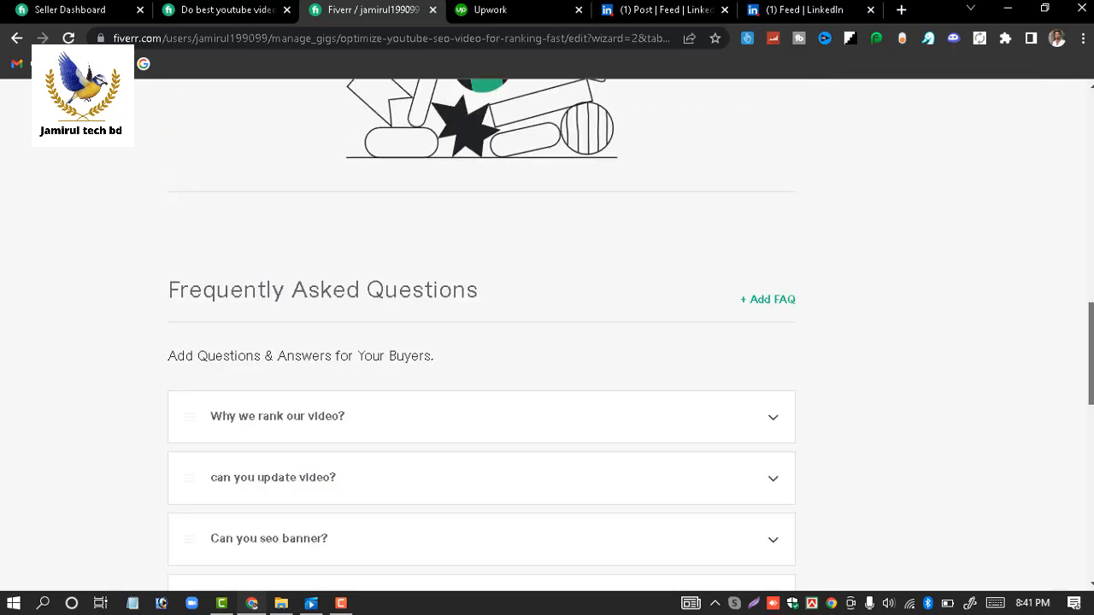
pyautogui.scroll(1, 541, 300)
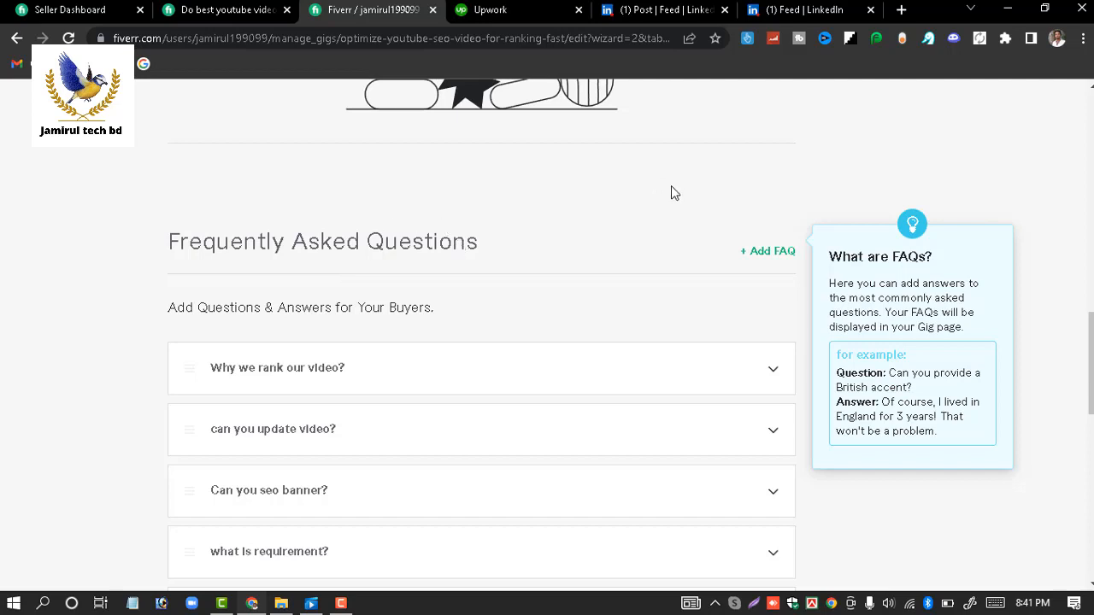
pyautogui.moveTo(760, 256)
pyautogui.click(772, 262)
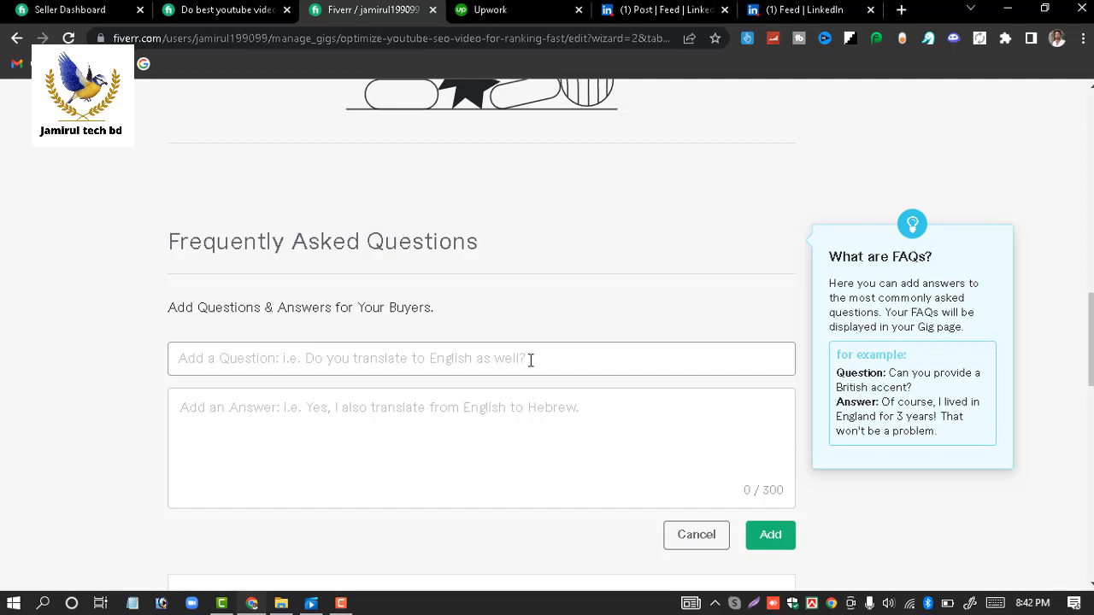
pyautogui.click(502, 398)
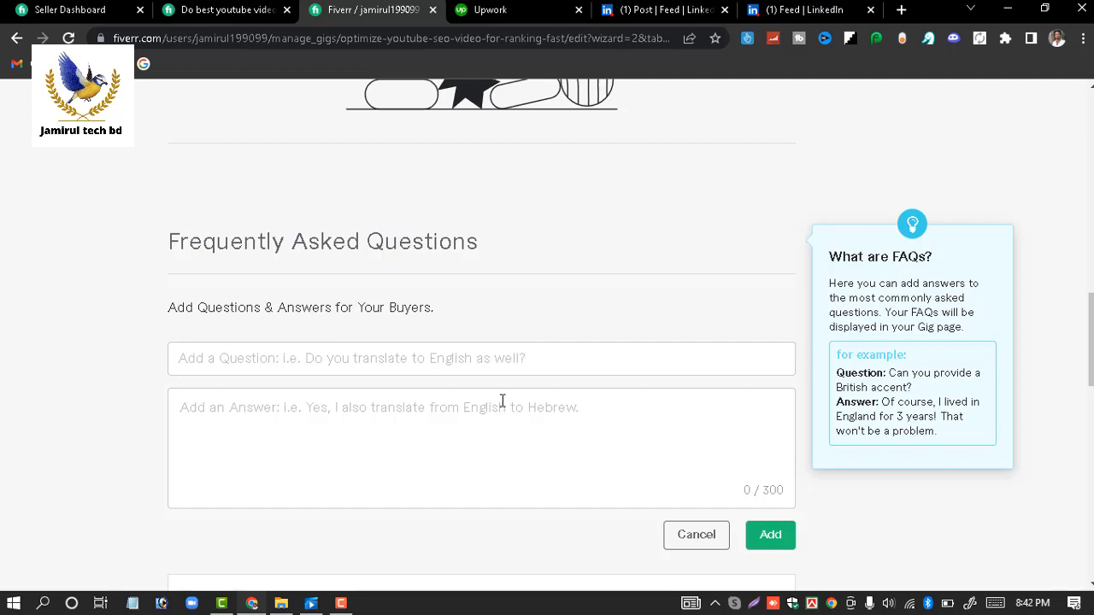
pyautogui.click(694, 538)
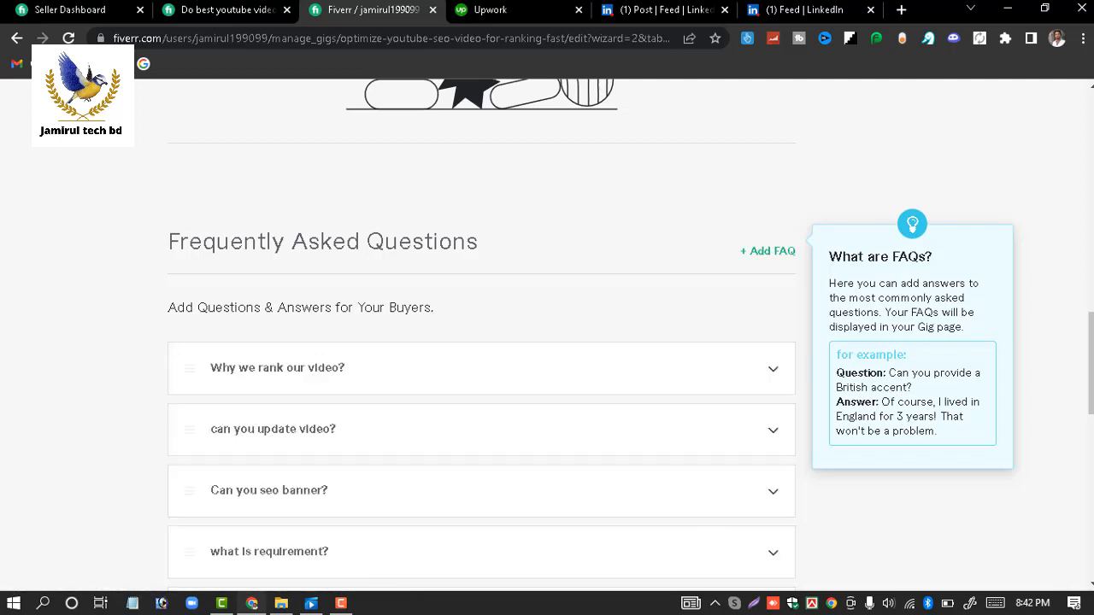
# Step: Save the Description & FAQ stage, save the Requirements stage with its existing buyer question, and continue to the Gallery stage
pyautogui.scroll(-4, 694, 544)
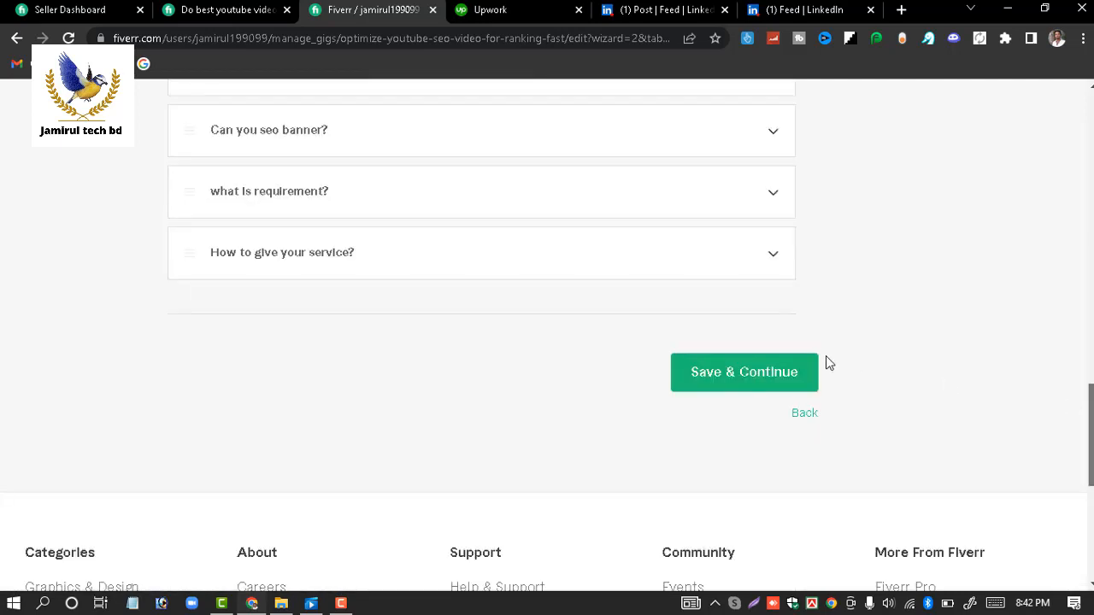
pyautogui.click(767, 386)
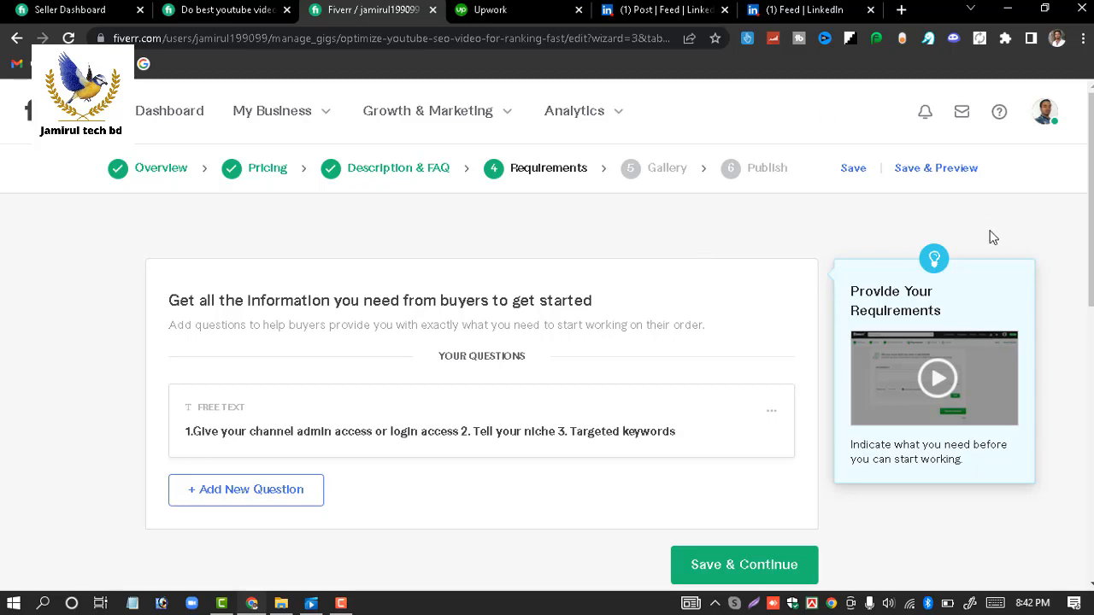
pyautogui.moveTo(1091, 203); pyautogui.dragTo(1081, 230)
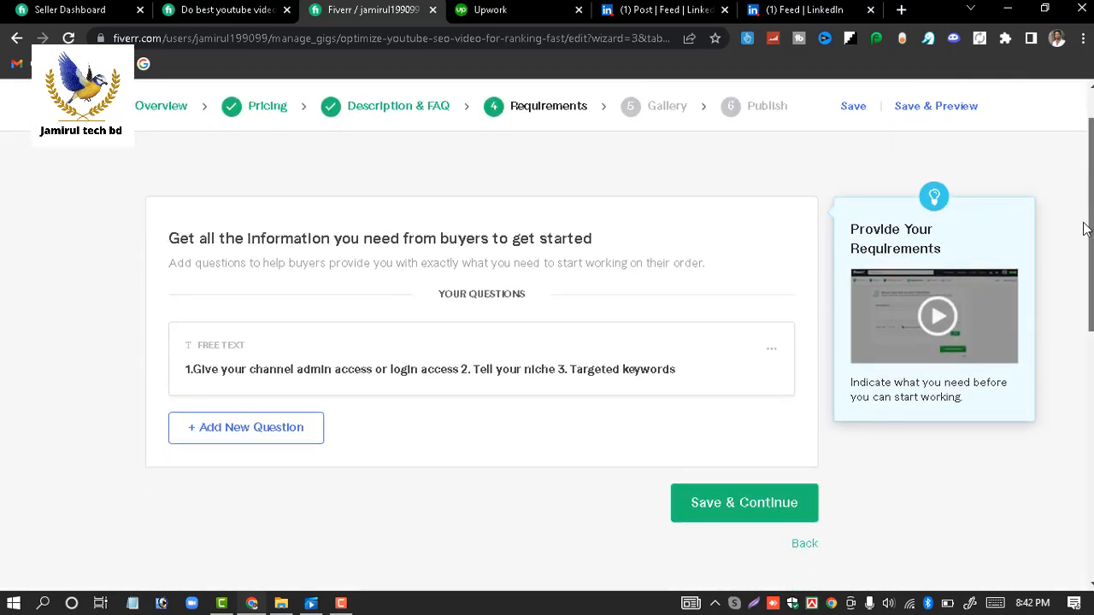
pyautogui.click(741, 508)
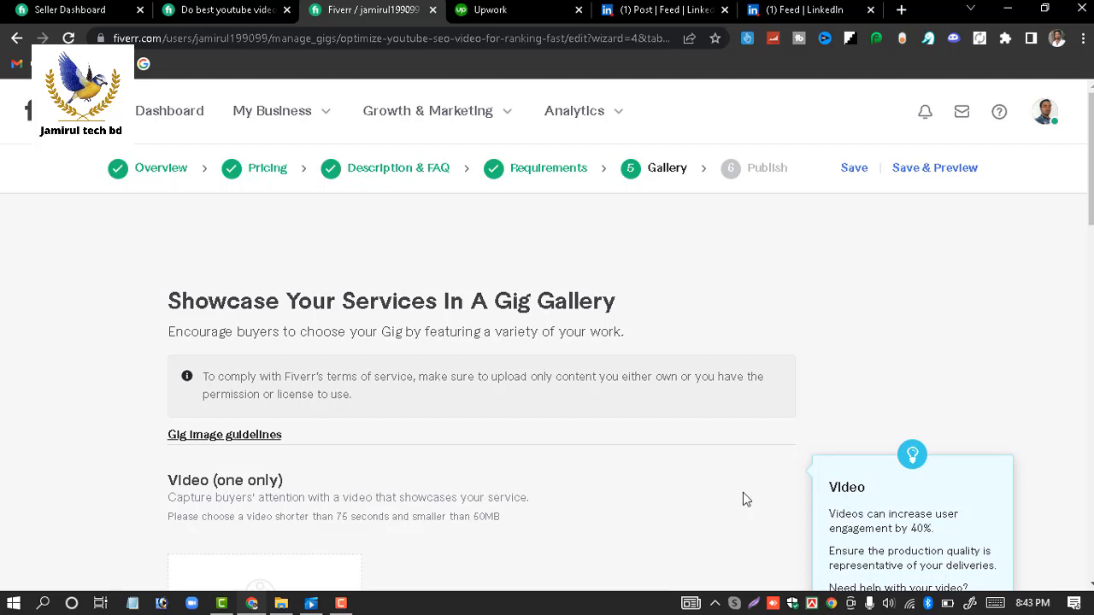
# Step: Review the Gallery stage's video upload area, three sample images and PDF document section
pyautogui.scroll(-4, 547, 341)
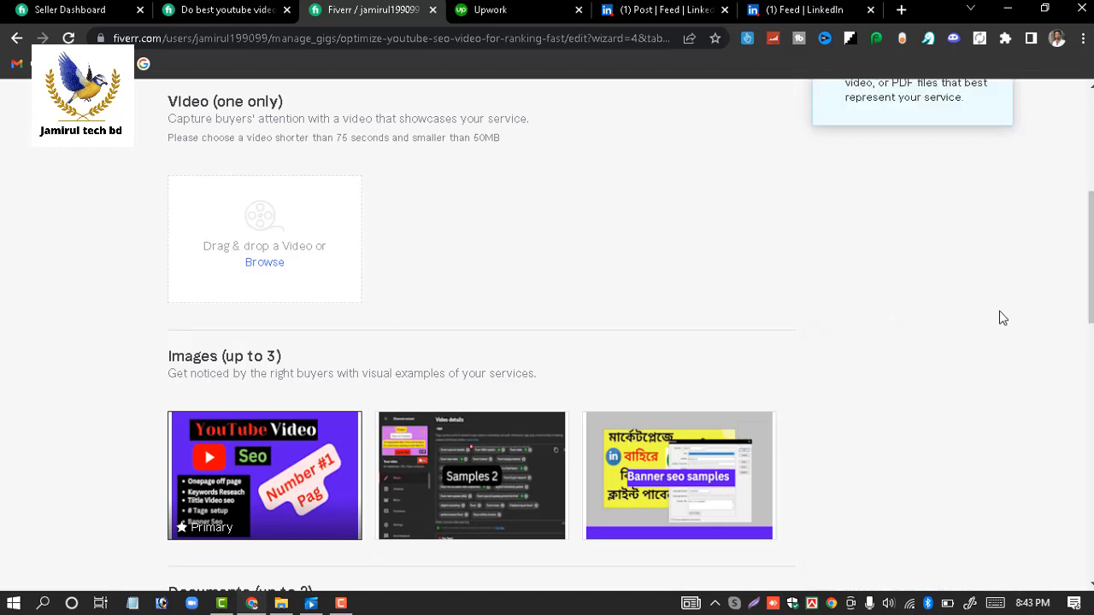
pyautogui.moveTo(1091, 306); pyautogui.dragTo(1078, 276)
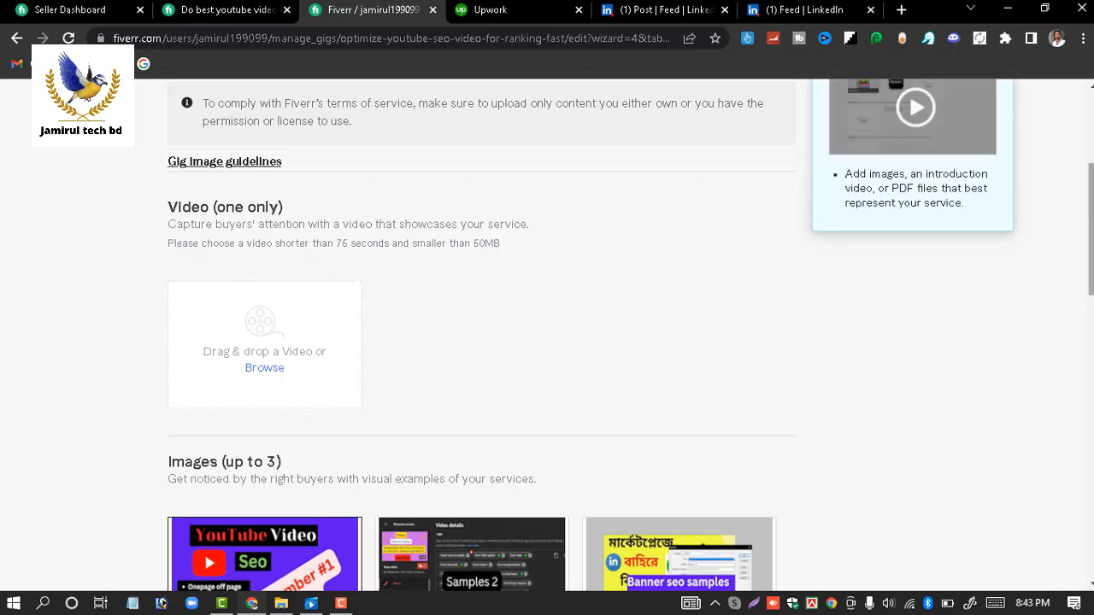
pyautogui.scroll(-2, 547, 333)
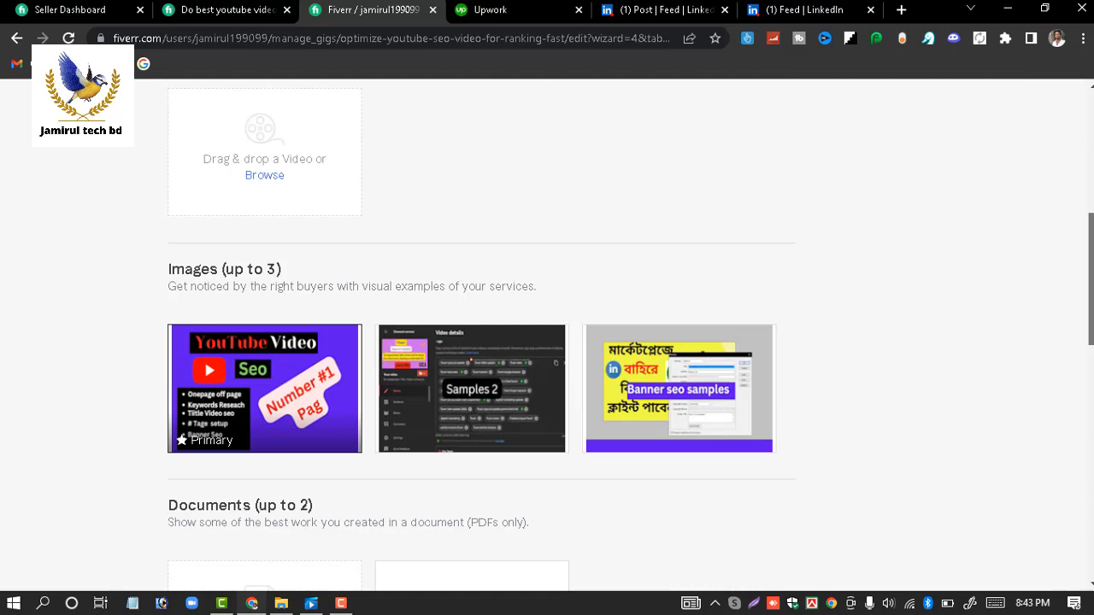
pyautogui.scroll(-1, 483, 241)
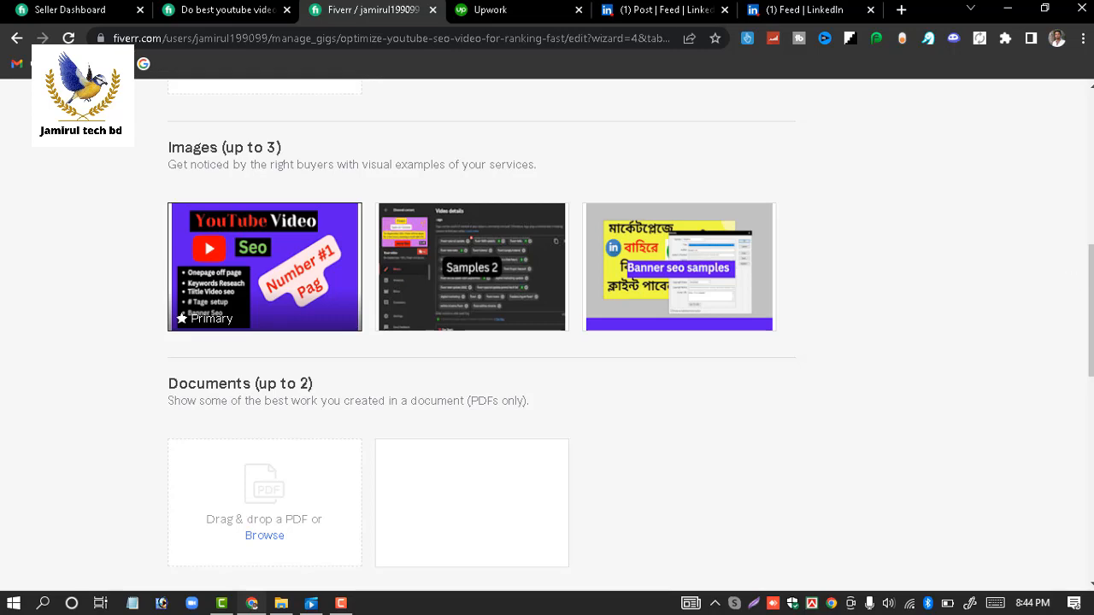
pyautogui.scroll(1, 482, 333)
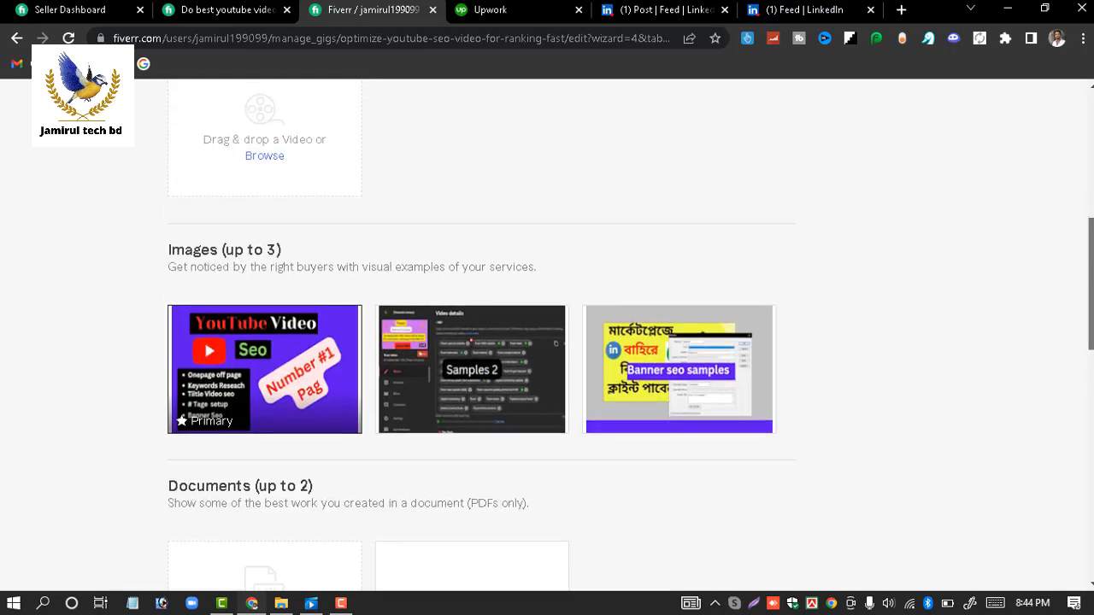
pyautogui.scroll(-2, 482, 333)
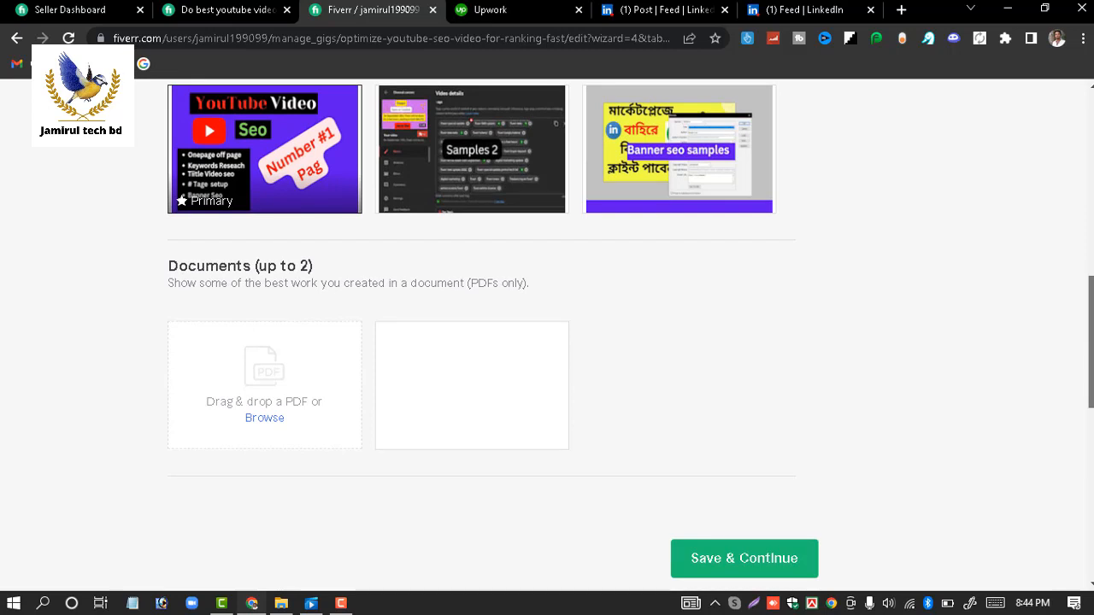
# Step: Save the Gallery stage with its existing sample images and publish the YouTube SEO gig
pyautogui.scroll(1, 482, 334)
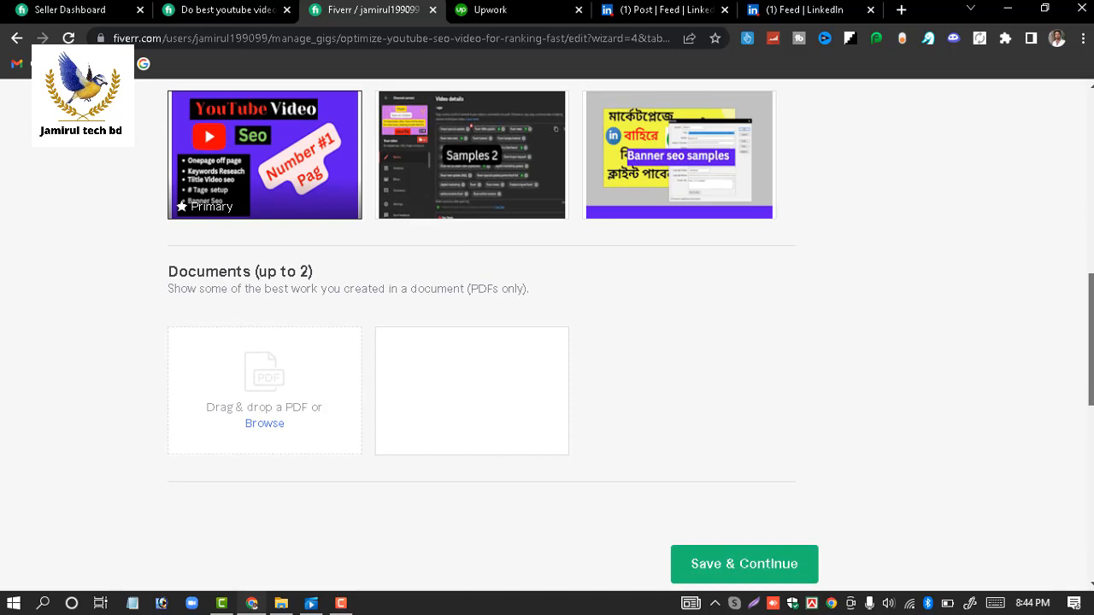
pyautogui.scroll(-2, 684, 491)
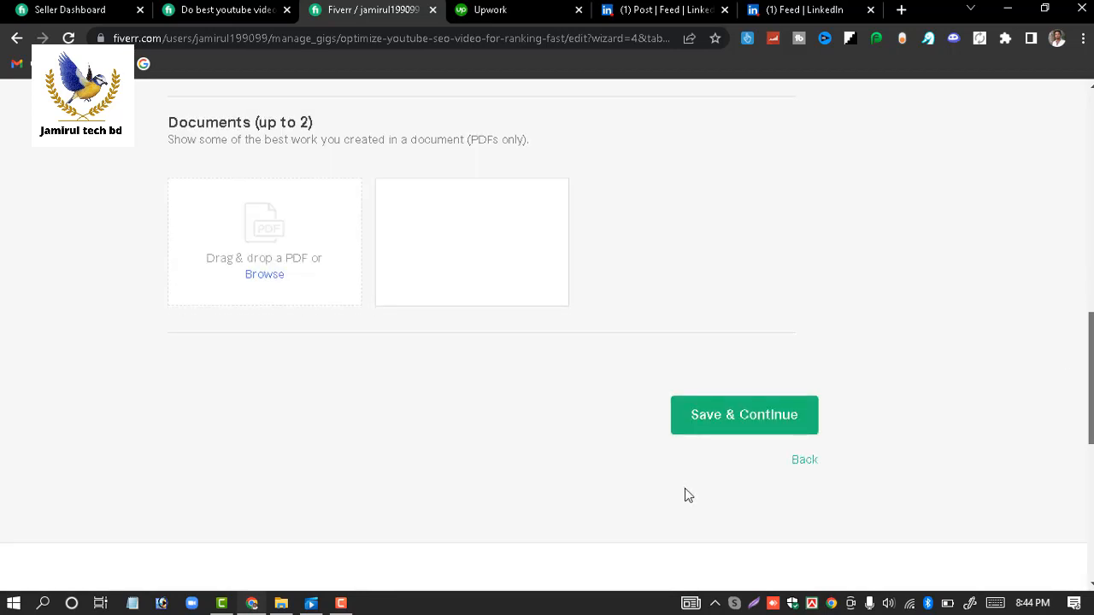
pyautogui.click(719, 430)
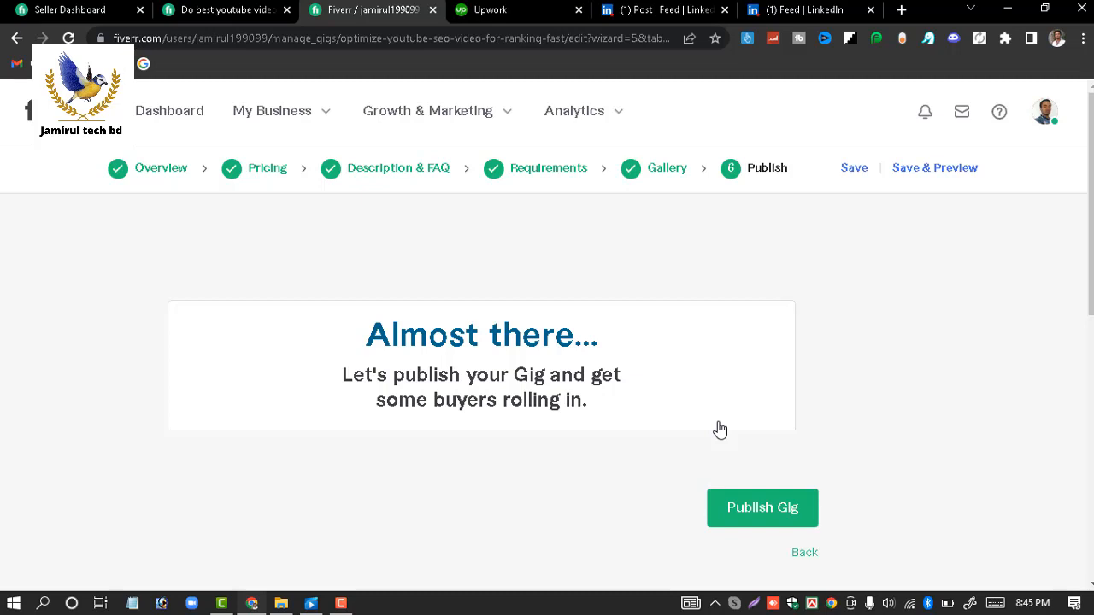
pyautogui.click(741, 522)
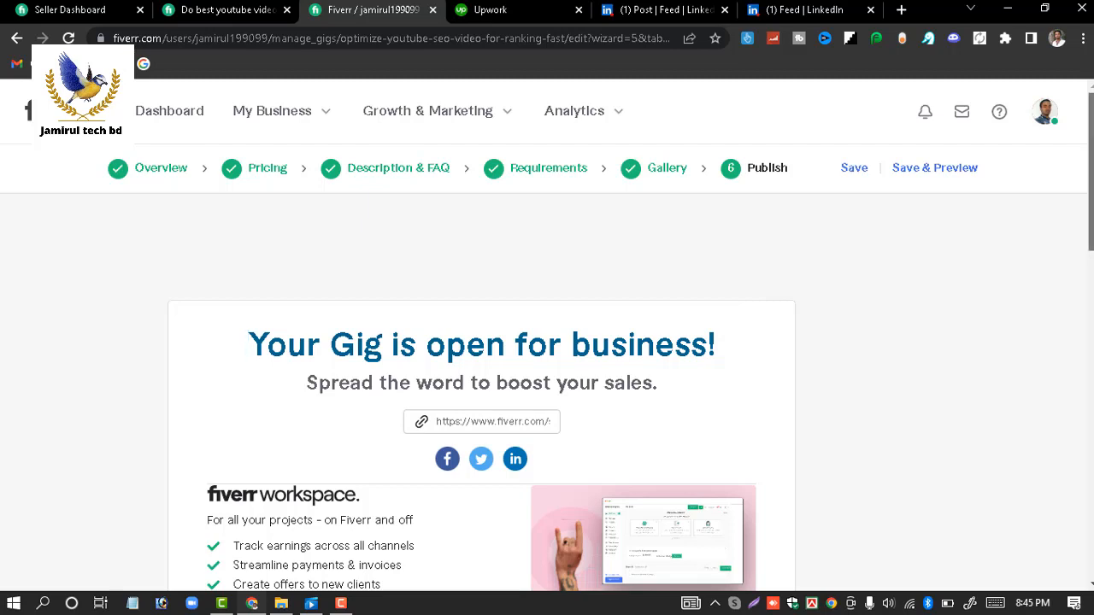
# Step: Finish the gig publishing wizard without sharing the gig and return to the list of active gigs
pyautogui.scroll(-2, 547, 342)
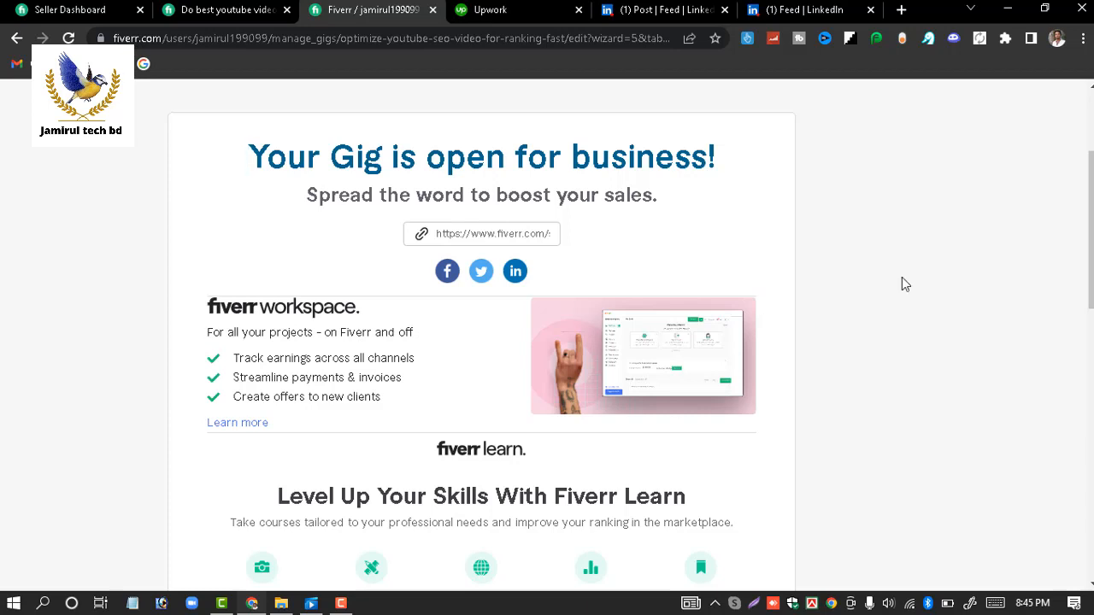
pyautogui.scroll(-3, 1090, 231)
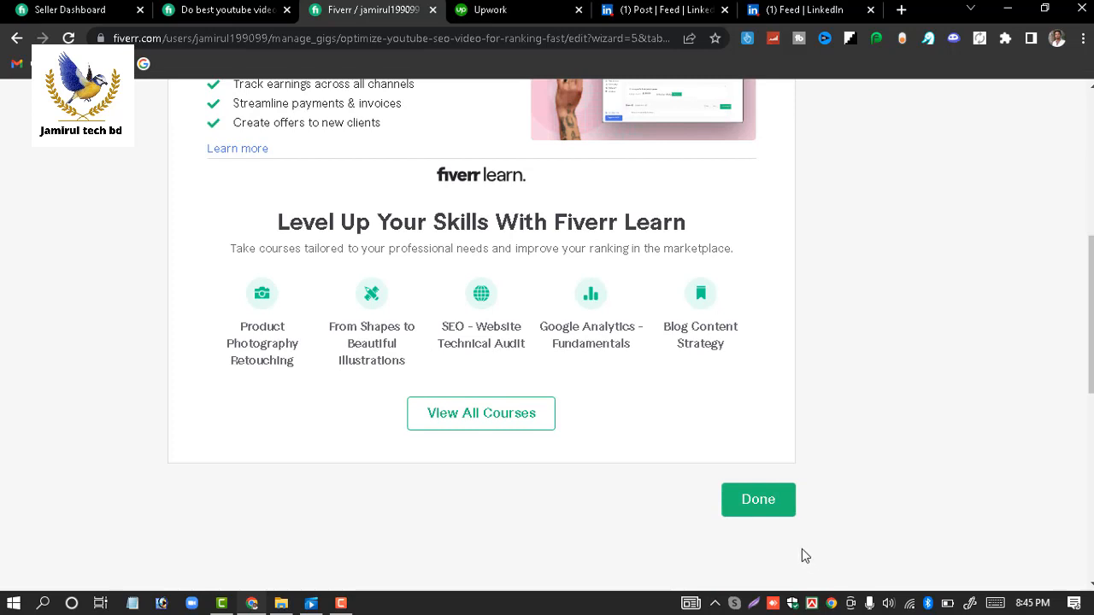
pyautogui.click(774, 513)
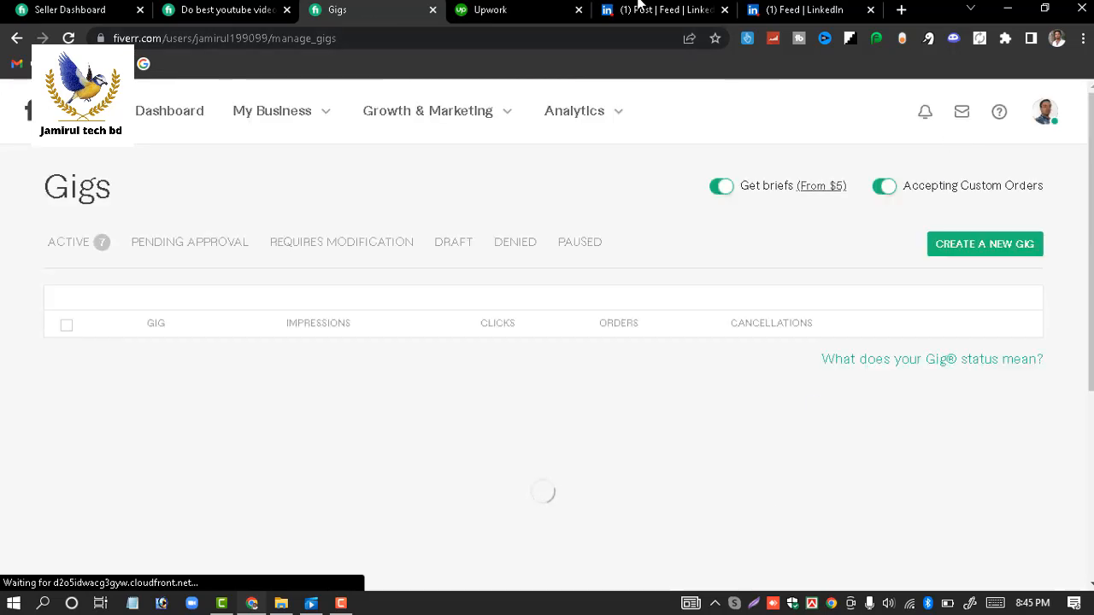
pyautogui.moveTo(639, 6)
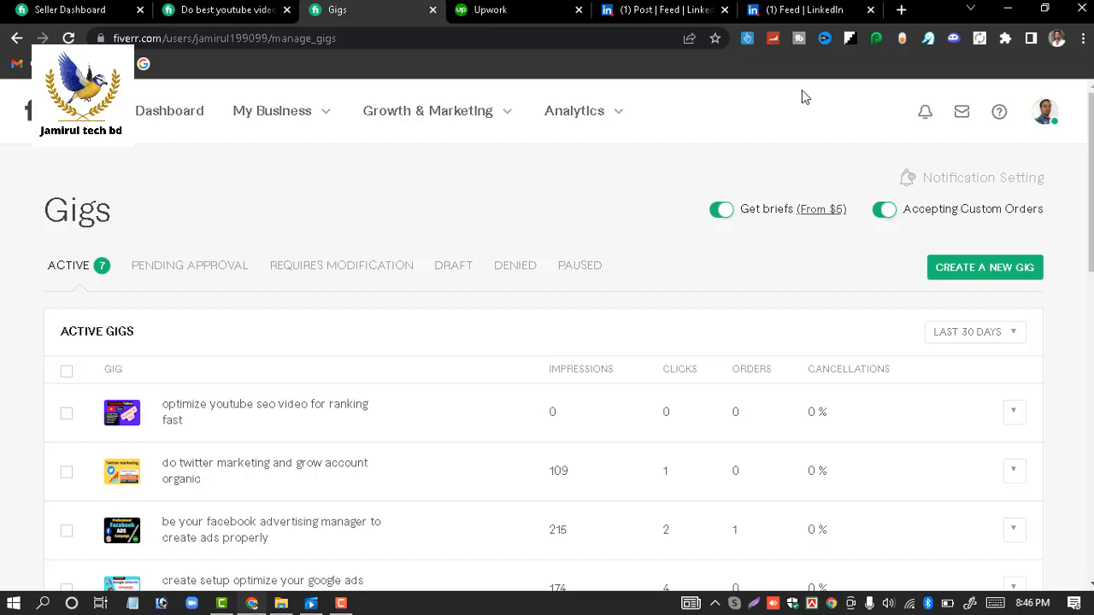
pyautogui.click(793, 7)
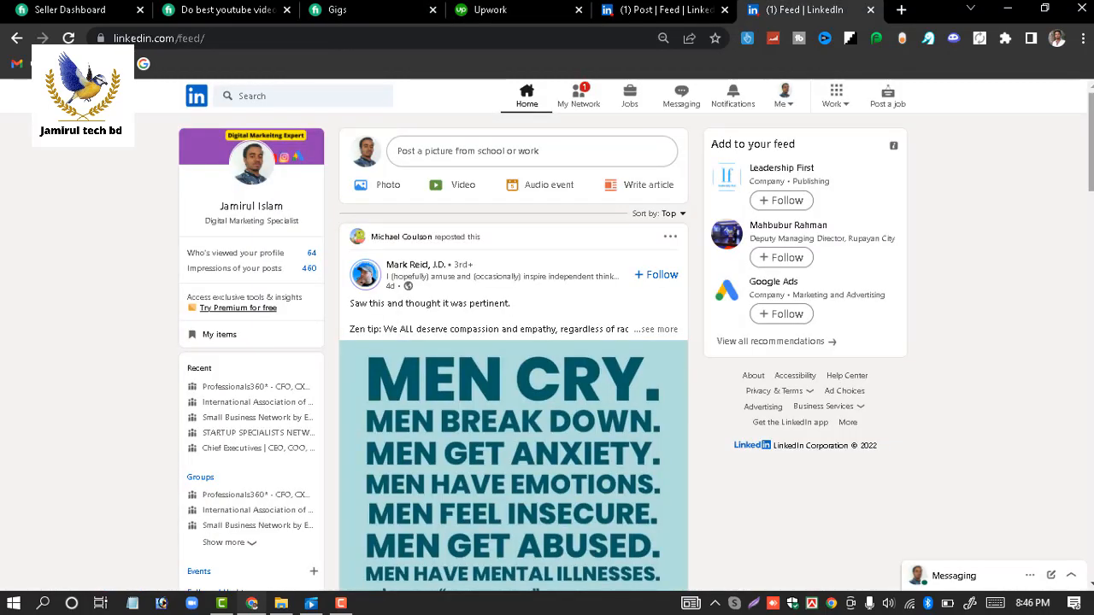
pyautogui.scroll(-2, 513, 341)
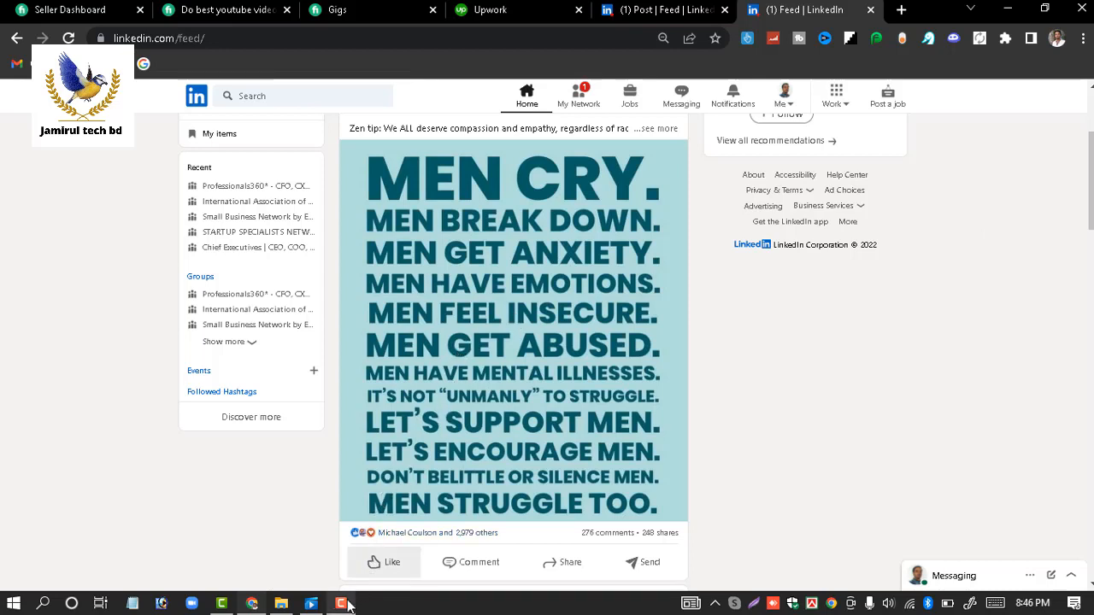
pyautogui.moveTo(346, 605)
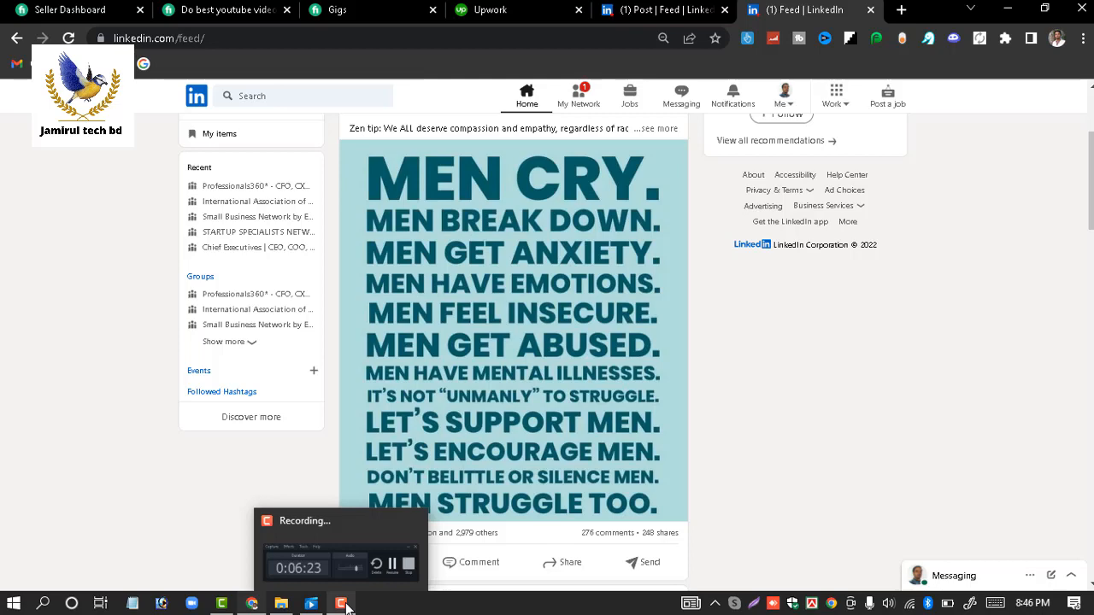
pyautogui.click(330, 563)
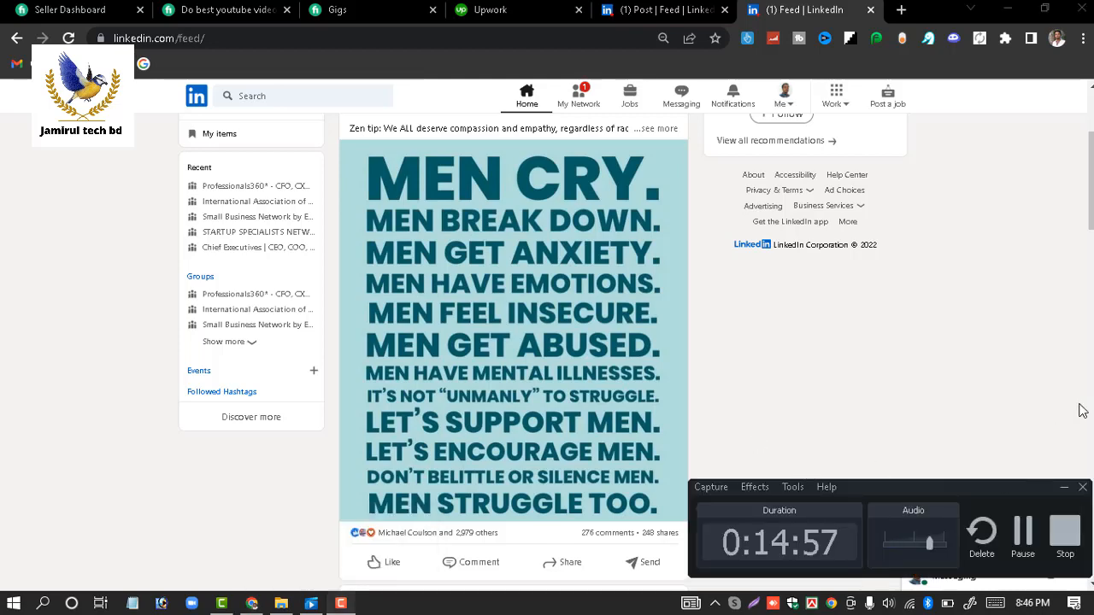